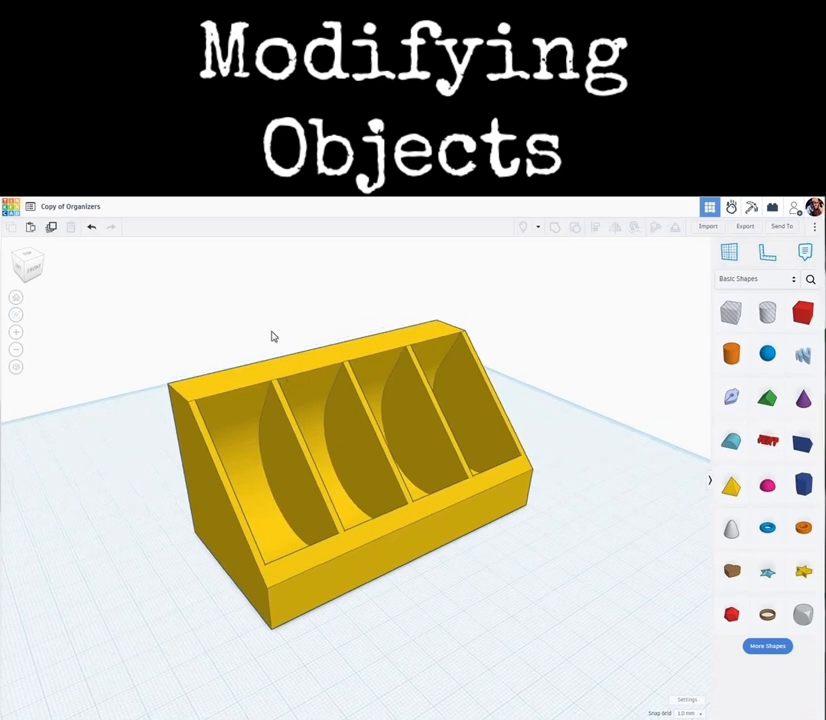
# - Try stretching the organizer to about 136 mm long, then undo the stretch
pyautogui.moveTo(389, 590); pyautogui.dragTo(271, 427, button='right')
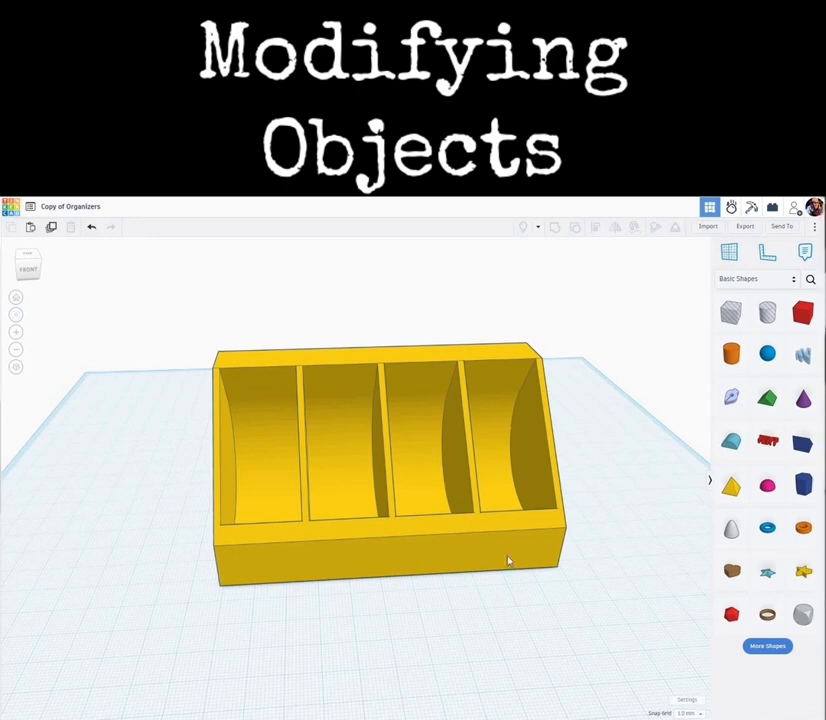
pyautogui.click(256, 498)
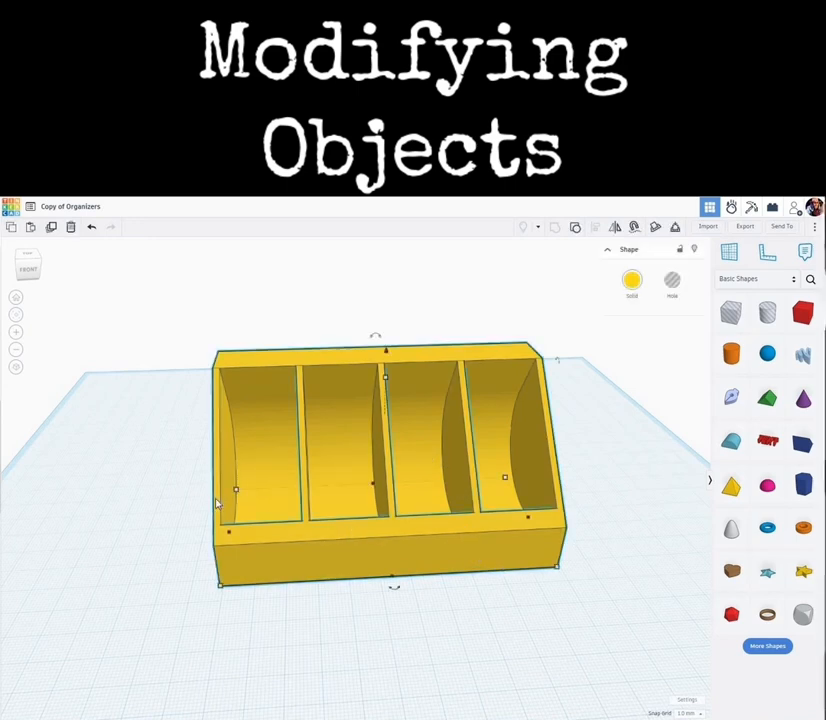
pyautogui.moveTo(229, 537); pyautogui.dragTo(131, 540)
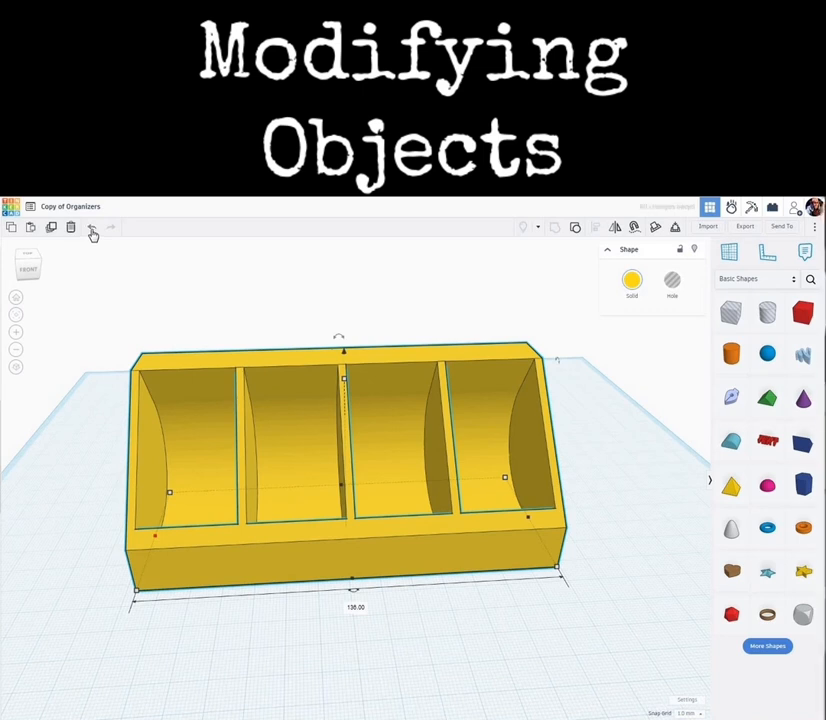
pyautogui.click(93, 230)
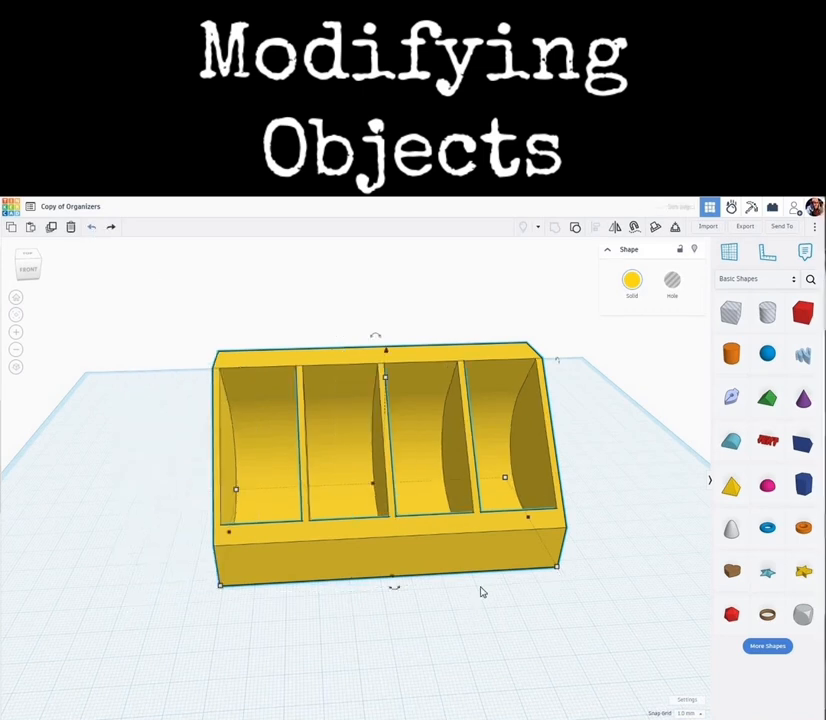
# - Place a box shape beside the organizer's right end
pyautogui.click(518, 646)
pyautogui.scroll(-4, 505, 617)
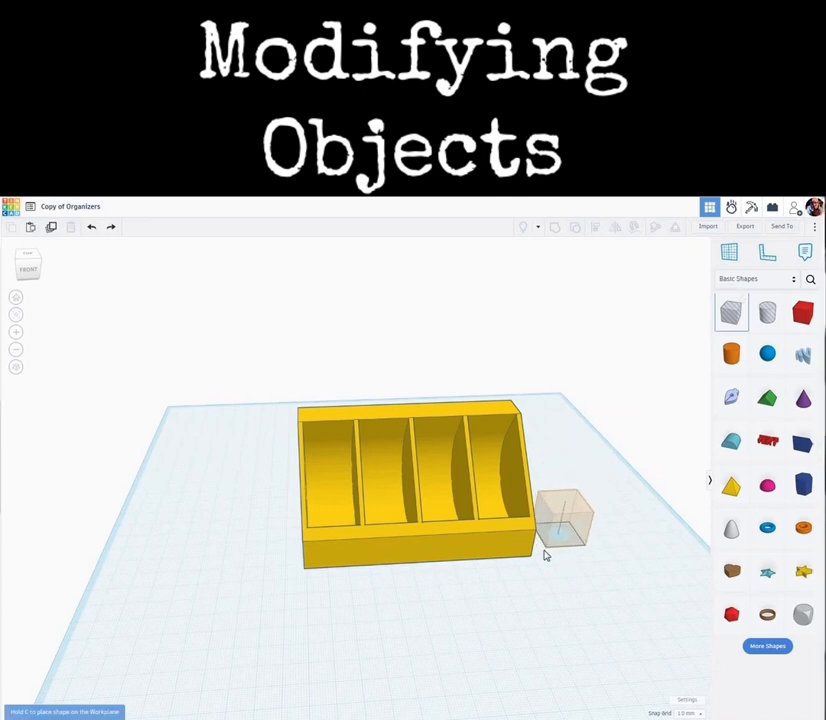
pyautogui.click(516, 568)
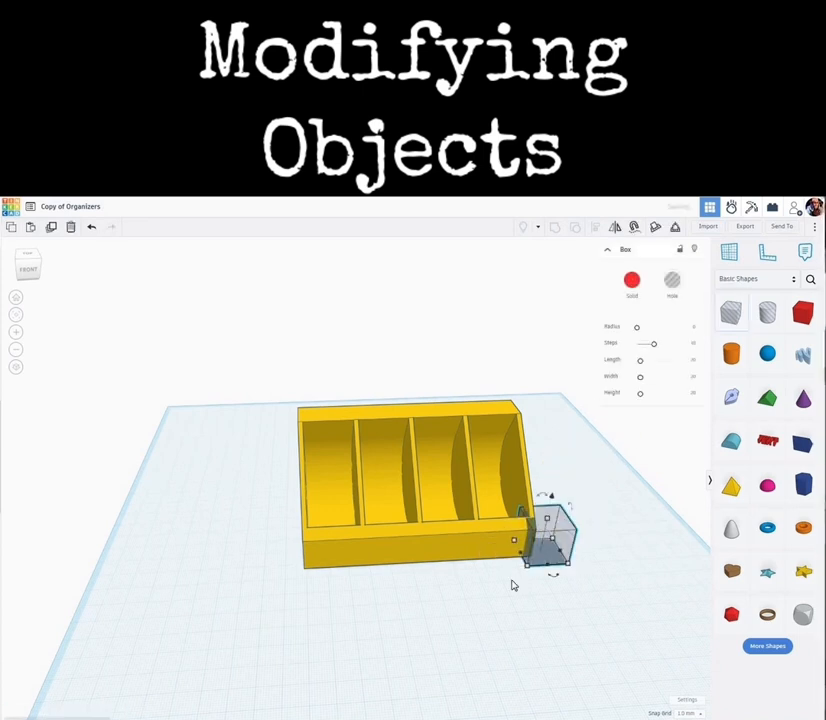
pyautogui.moveTo(513, 579); pyautogui.dragTo(509, 550, button='right')
# - Scale the box as a hole to about 61 mm and slide it over the organizer's rightmost compartment
pyautogui.moveTo(507, 551); pyautogui.dragTo(531, 438)
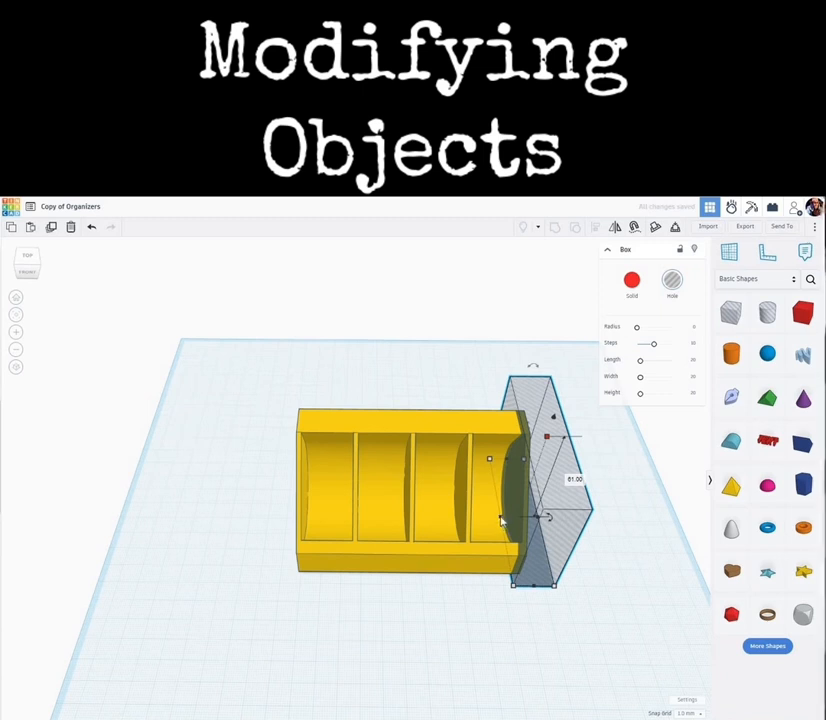
pyautogui.moveTo(500, 517); pyautogui.dragTo(432, 519)
# - Set the workplane on the side face of the organizer's divider under the hole box
pyautogui.moveTo(402, 598); pyautogui.dragTo(678, 422, button='right')
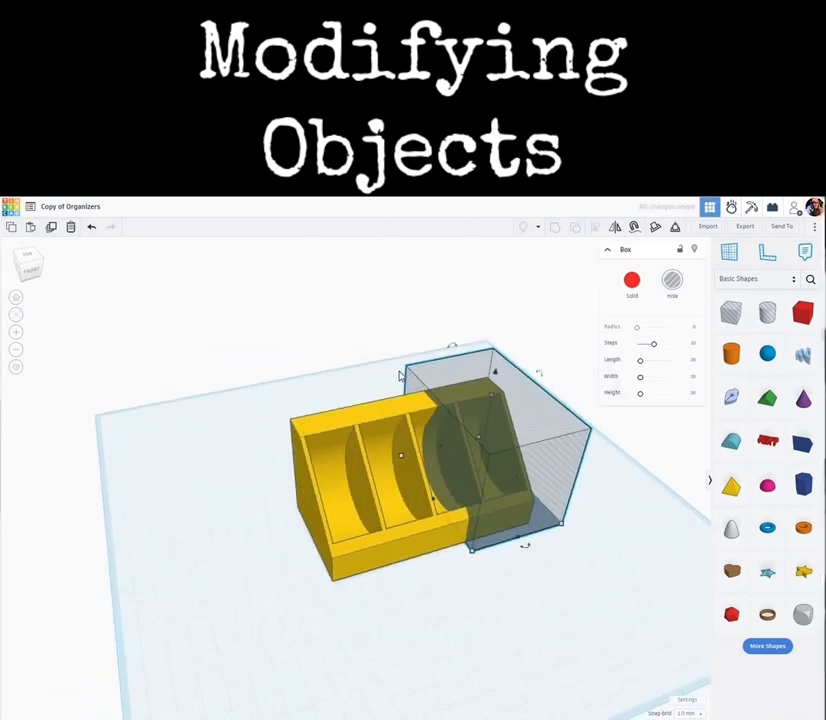
pyautogui.click(727, 258)
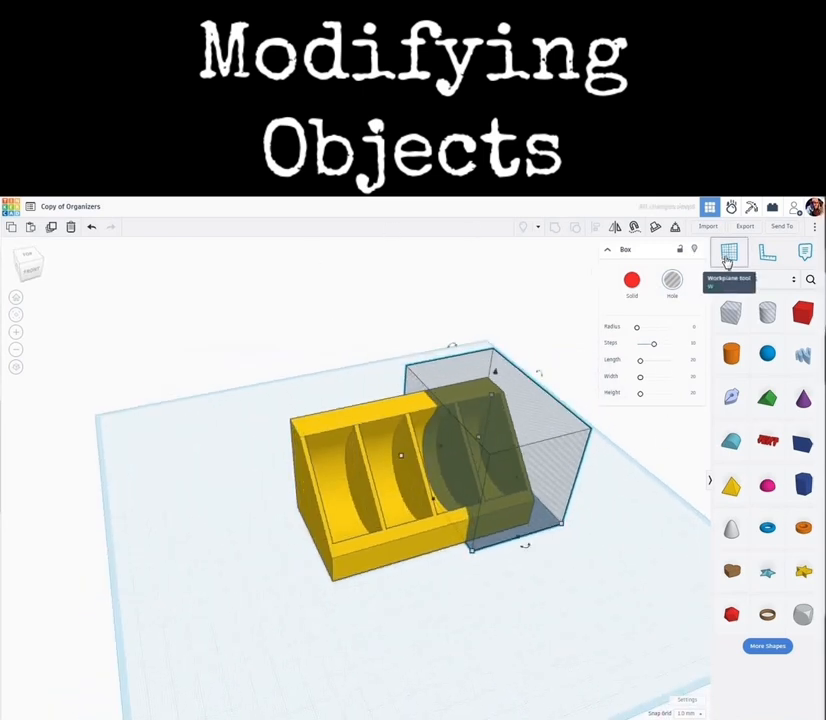
pyautogui.click(462, 467)
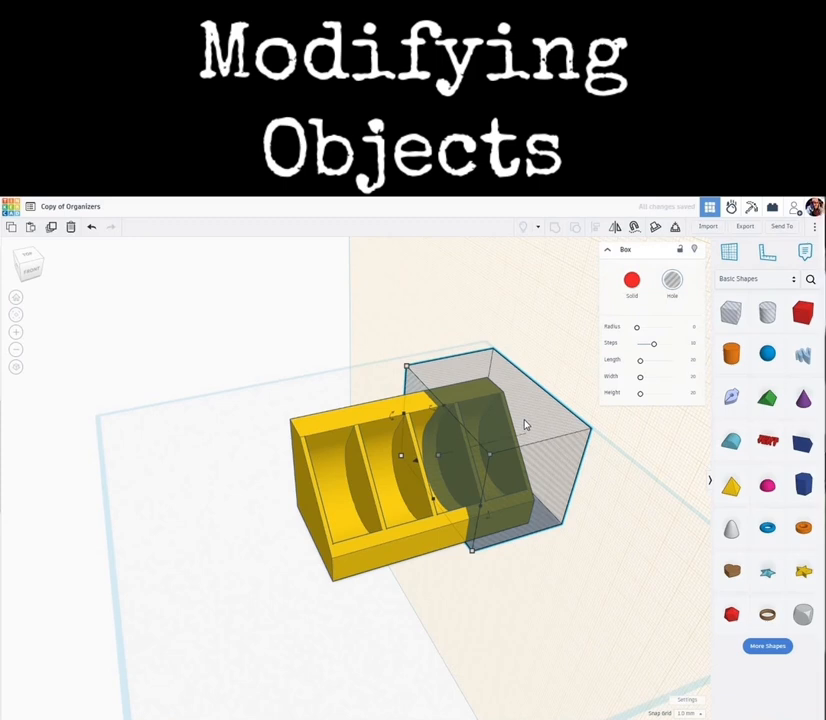
# - Duplicate the hole box, drop the copy onto the workplane, and shift it over the remaining compartments
pyautogui.click(55, 229)
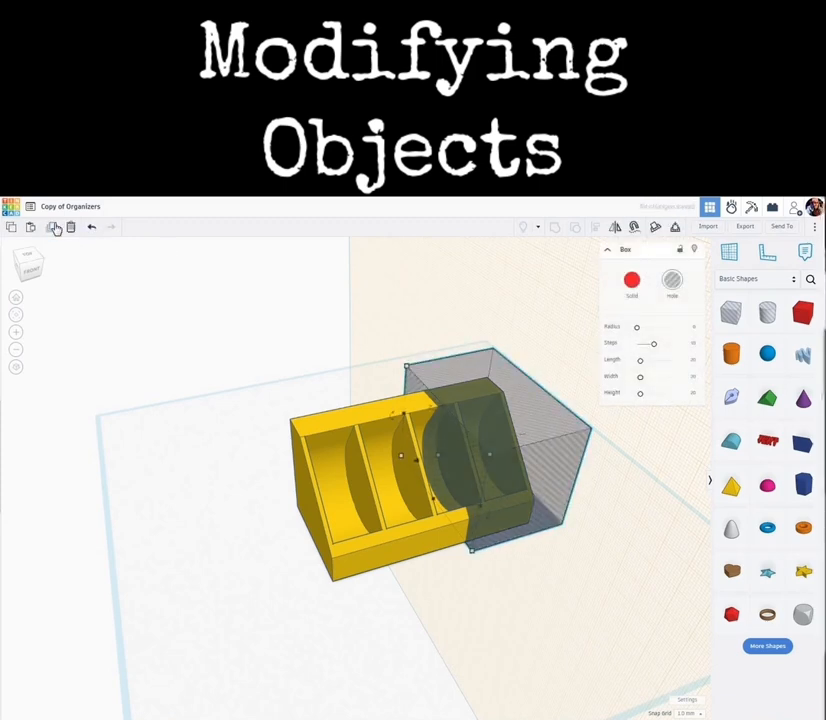
pyautogui.press('d')
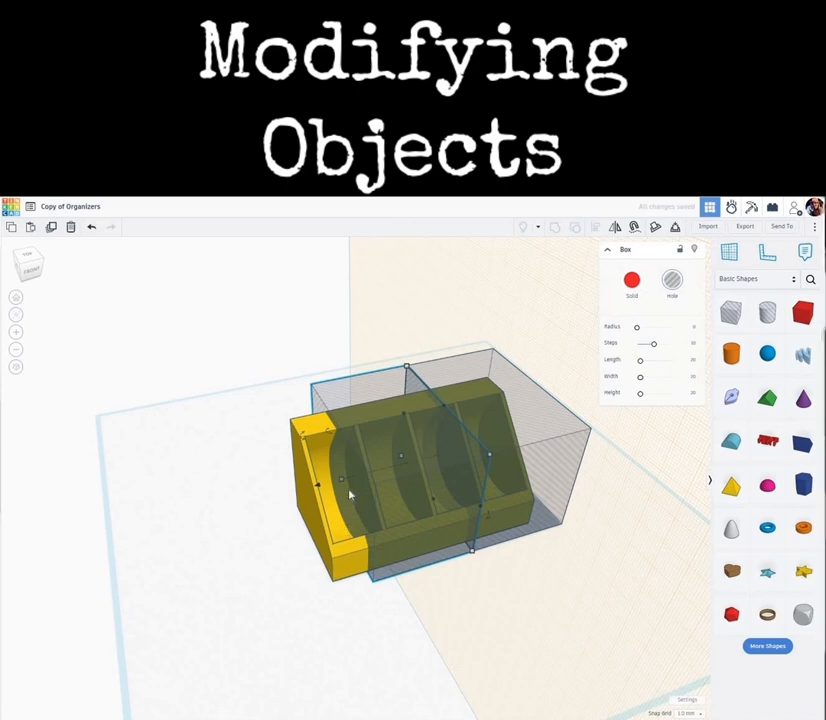
pyautogui.moveTo(340, 480)
pyautogui.moveTo(323, 496); pyautogui.dragTo(292, 502)
# - Reset the workplane to the default grid
pyautogui.click(730, 255)
pyautogui.moveTo(557, 589); pyautogui.dragTo(571, 594, button='right')
pyautogui.scroll(-1, 576, 627)
pyautogui.scroll(-3, 576, 628)
pyautogui.moveTo(576, 628); pyautogui.dragTo(538, 571, button='middle')
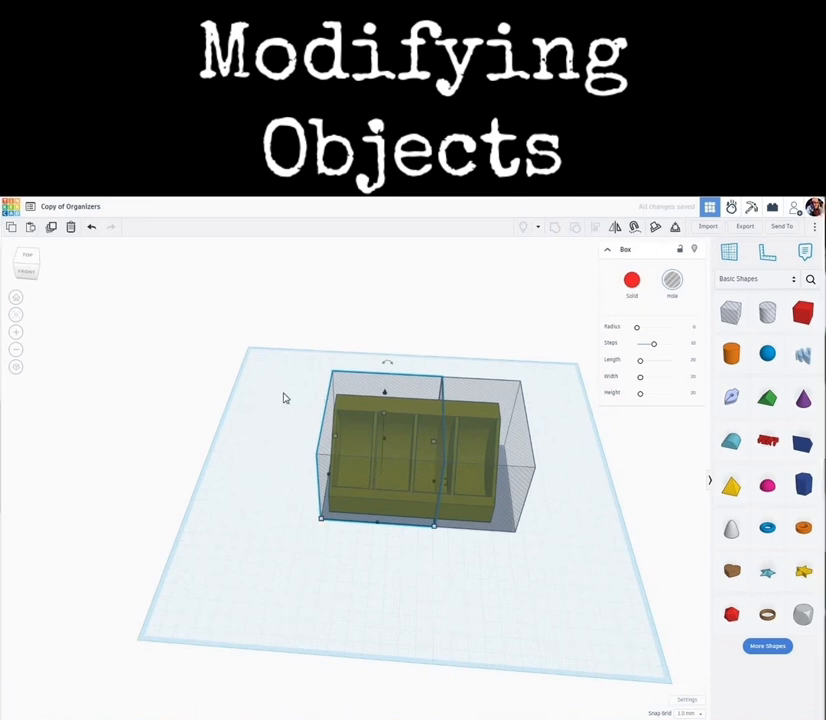
# - Select the organizer with both hole boxes, duplicate them, and move the copy forward
pyautogui.moveTo(283, 318); pyautogui.dragTo(561, 545)
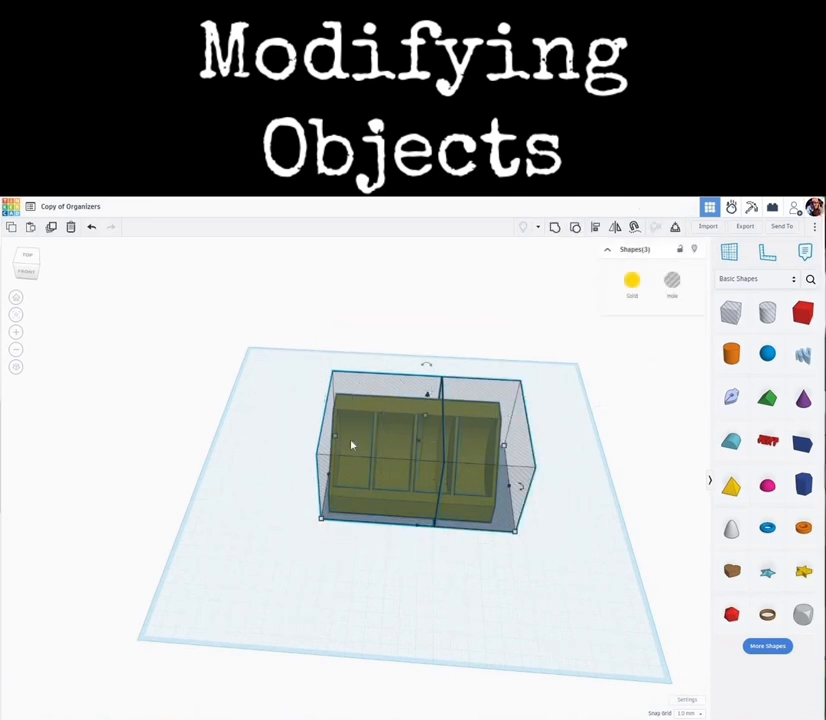
pyautogui.click(53, 229)
pyautogui.moveTo(385, 451); pyautogui.dragTo(378, 532)
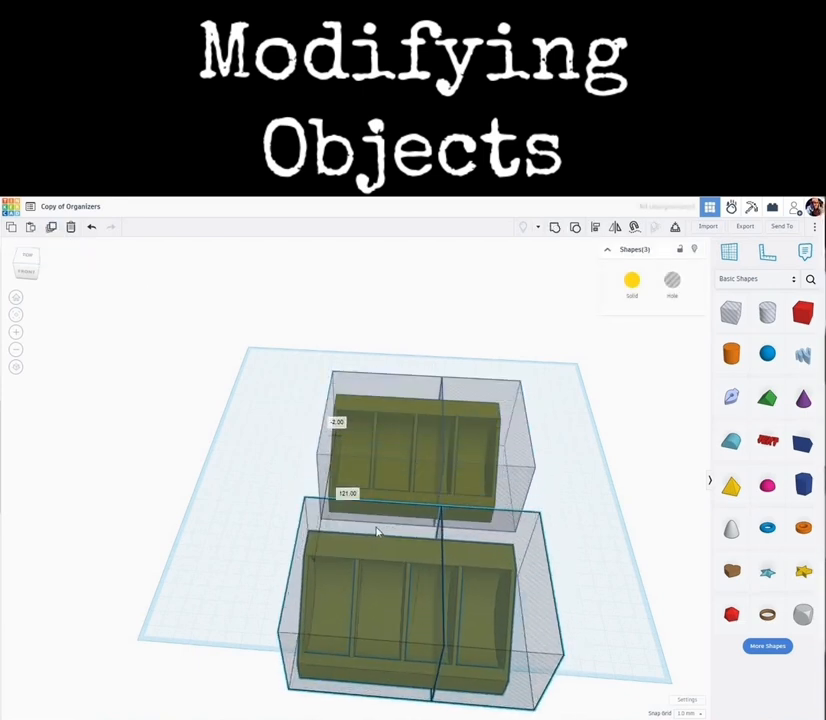
# - Delete the right hole box from the back set and the left hole box from the front set
pyautogui.click(572, 310)
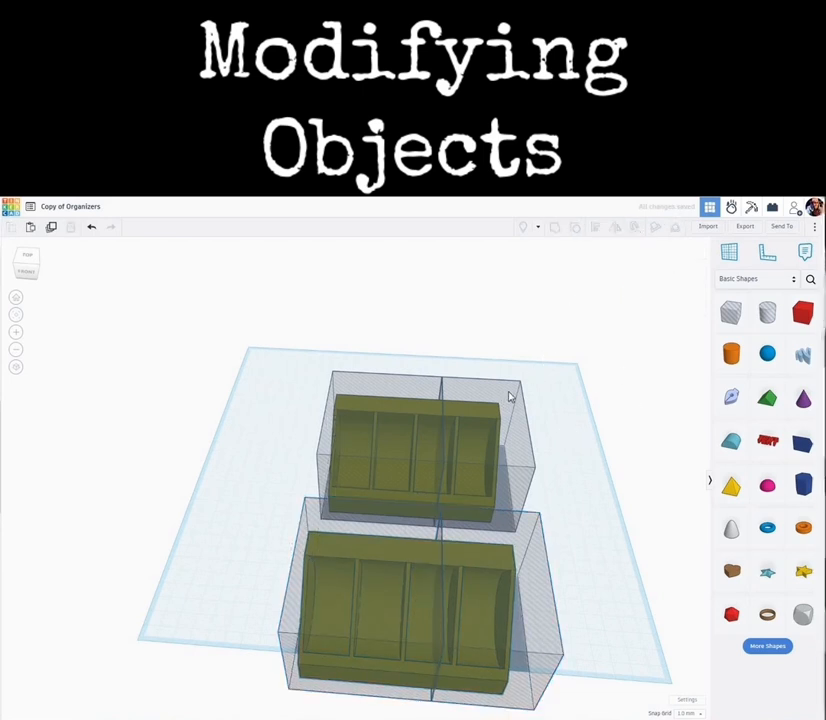
pyautogui.click(509, 396)
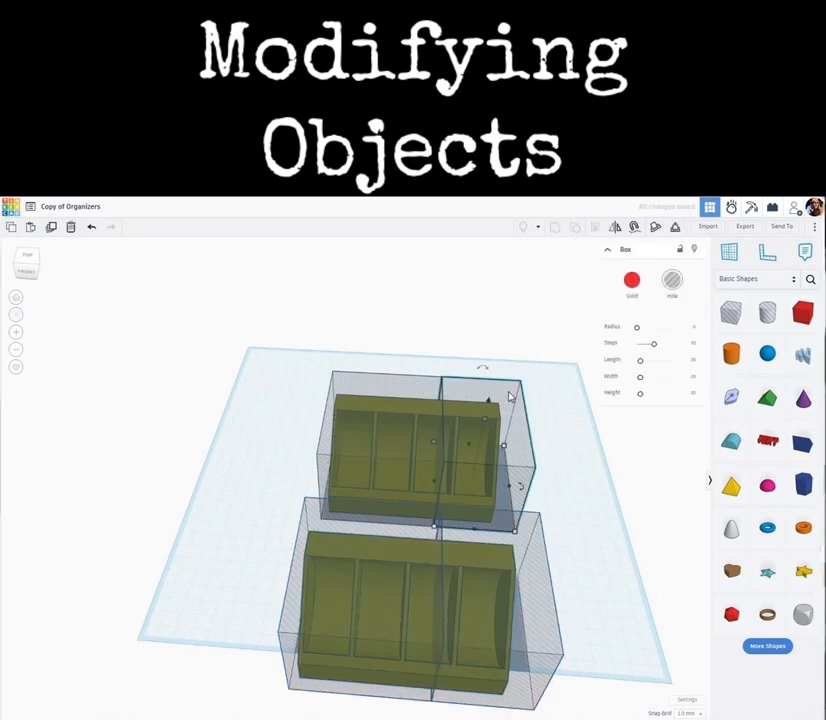
pyautogui.press('Delete')
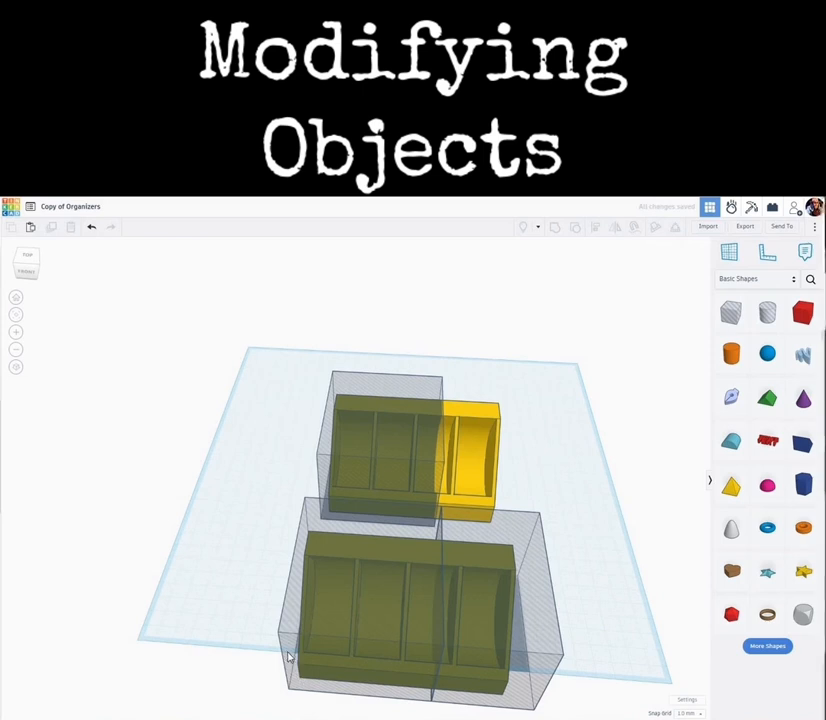
pyautogui.click(290, 657)
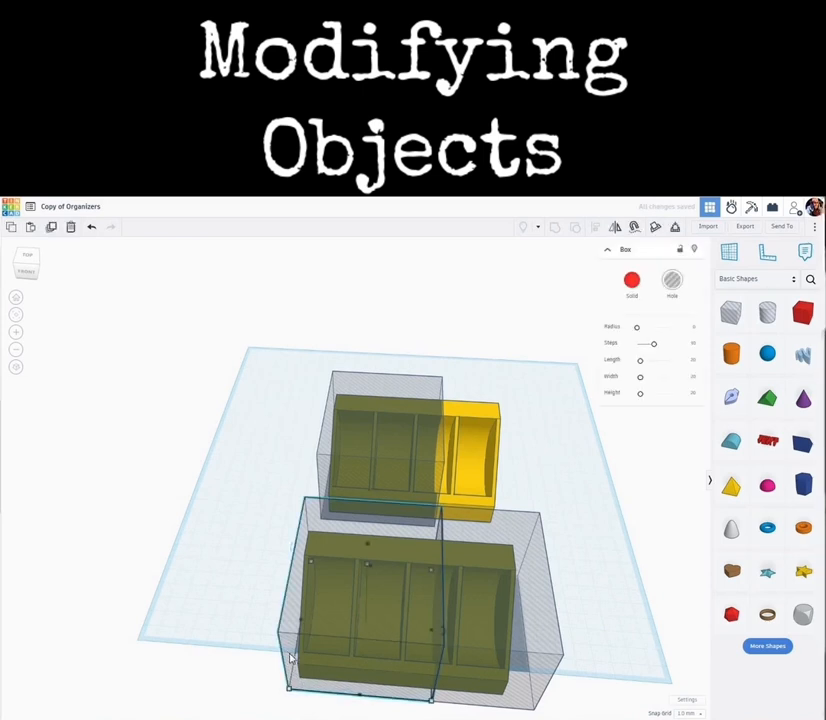
pyautogui.press('Delete')
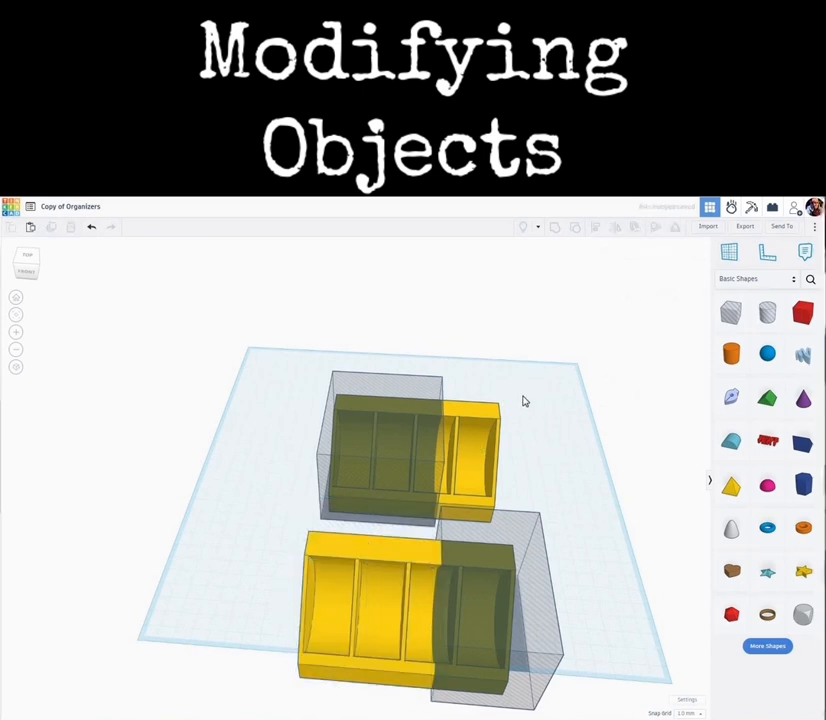
# - Group each organizer copy with its remaining hole box to cut it into a separate piece
pyautogui.moveTo(525, 396); pyautogui.dragTo(386, 430)
pyautogui.click(558, 231)
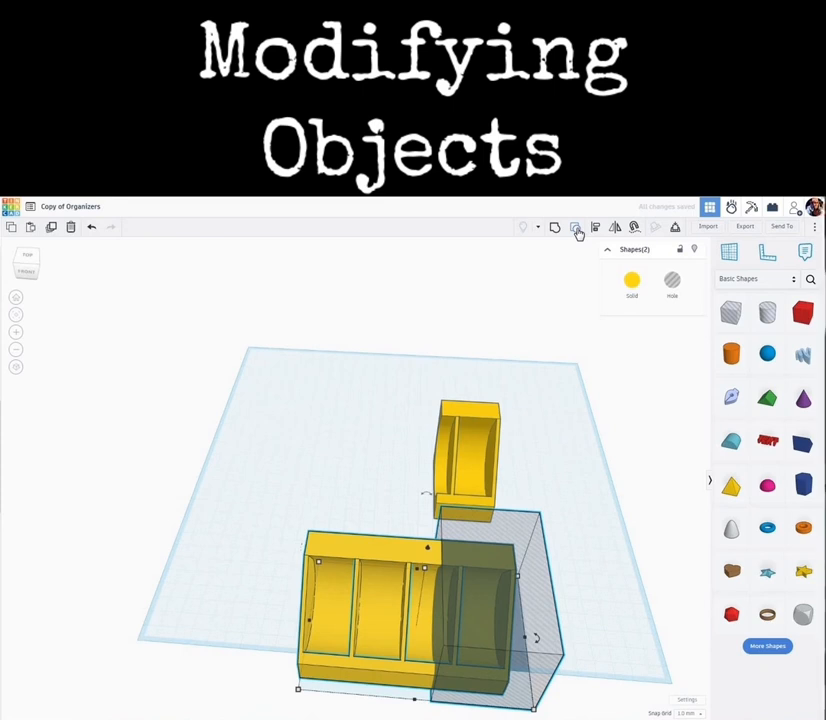
pyautogui.click(578, 232)
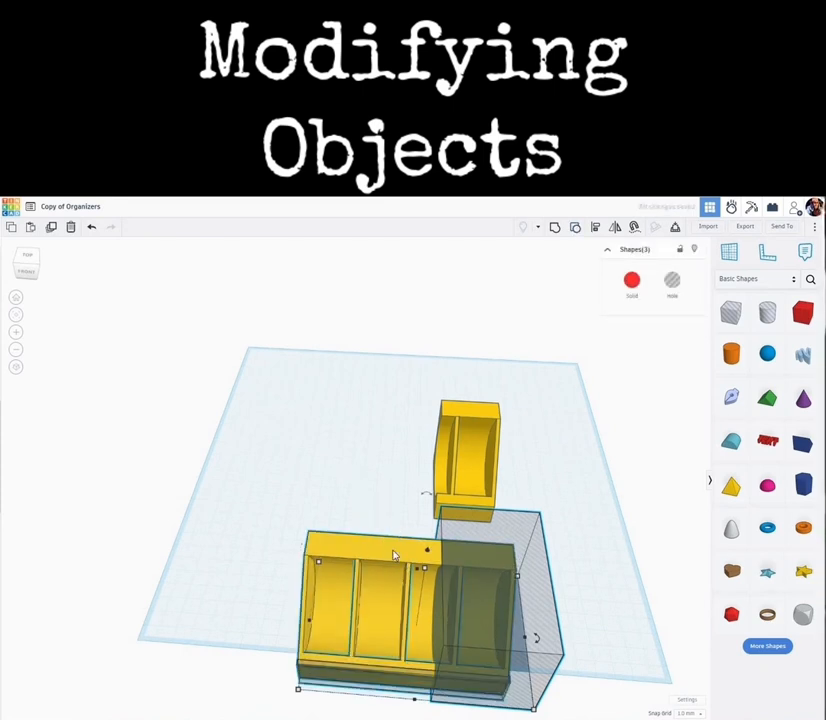
# - Move the three-compartment piece next to the single-compartment piece
pyautogui.moveTo(365, 533); pyautogui.dragTo(366, 506)
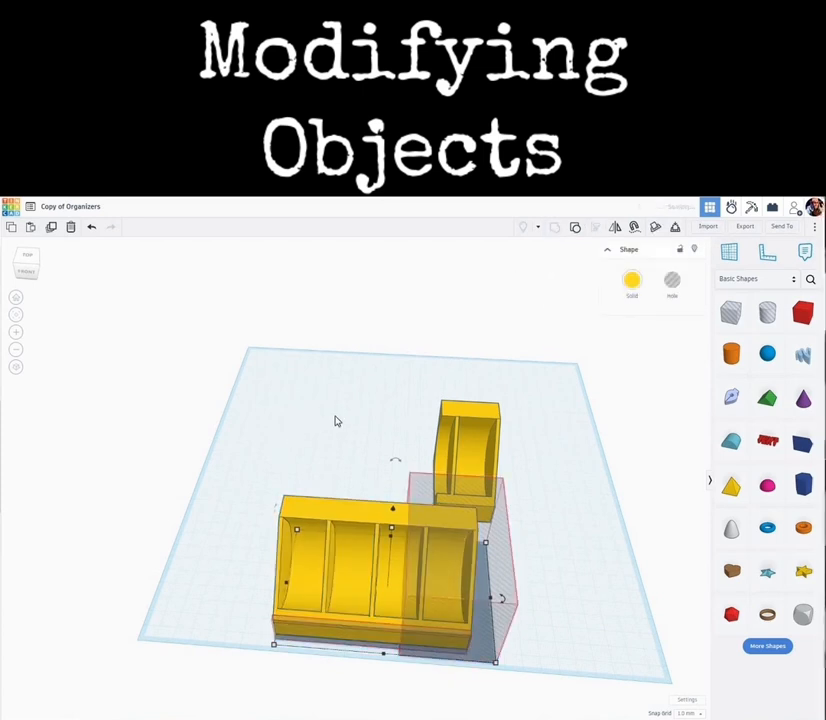
pyautogui.click(335, 512)
pyautogui.moveTo(365, 520); pyautogui.dragTo(378, 415)
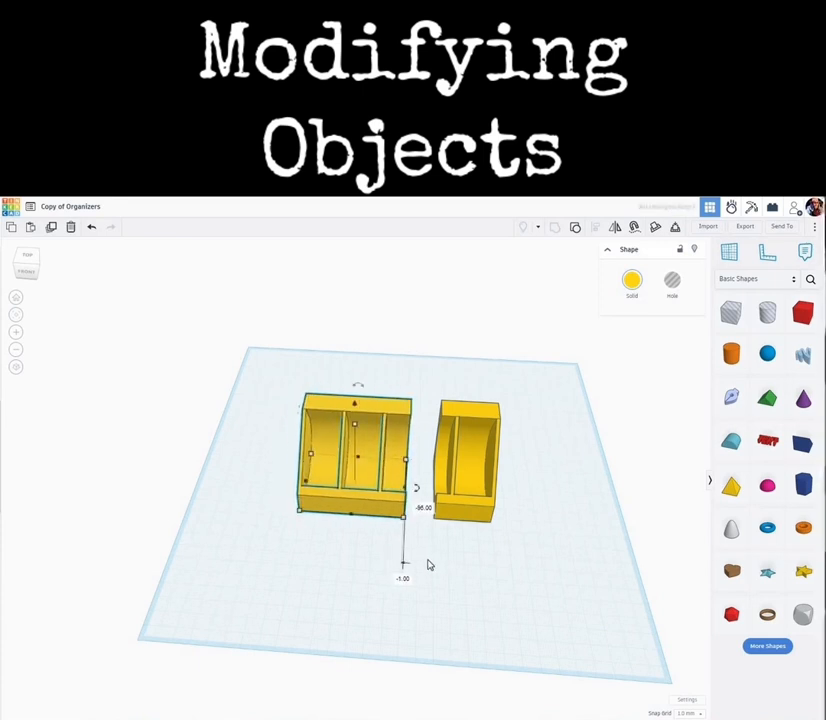
pyautogui.click(425, 567)
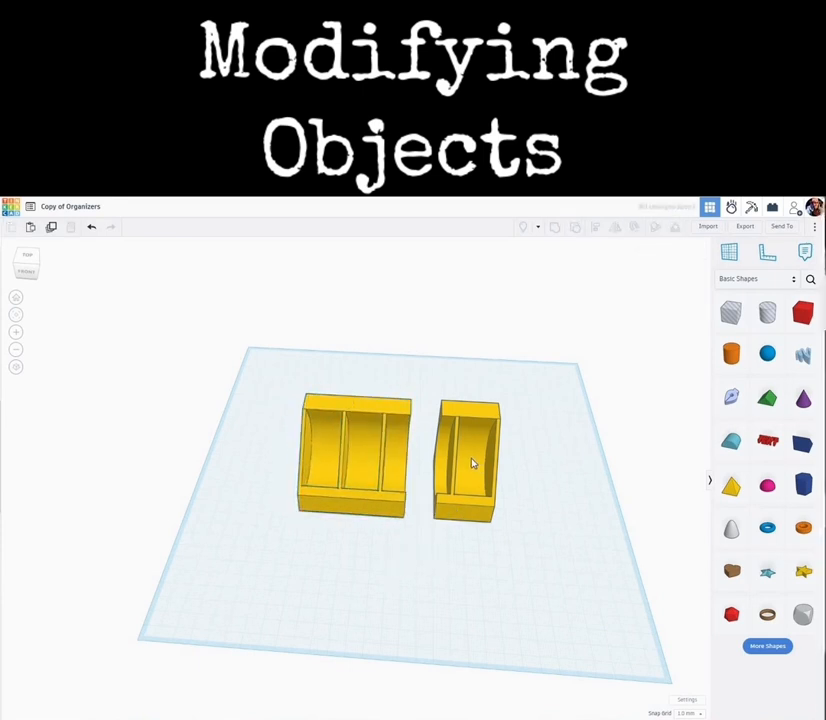
# - Shift the single-compartment piece right, rotate it 90 degrees onto its back, and drop it to the workplane
pyautogui.moveTo(501, 468); pyautogui.dragTo(549, 387)
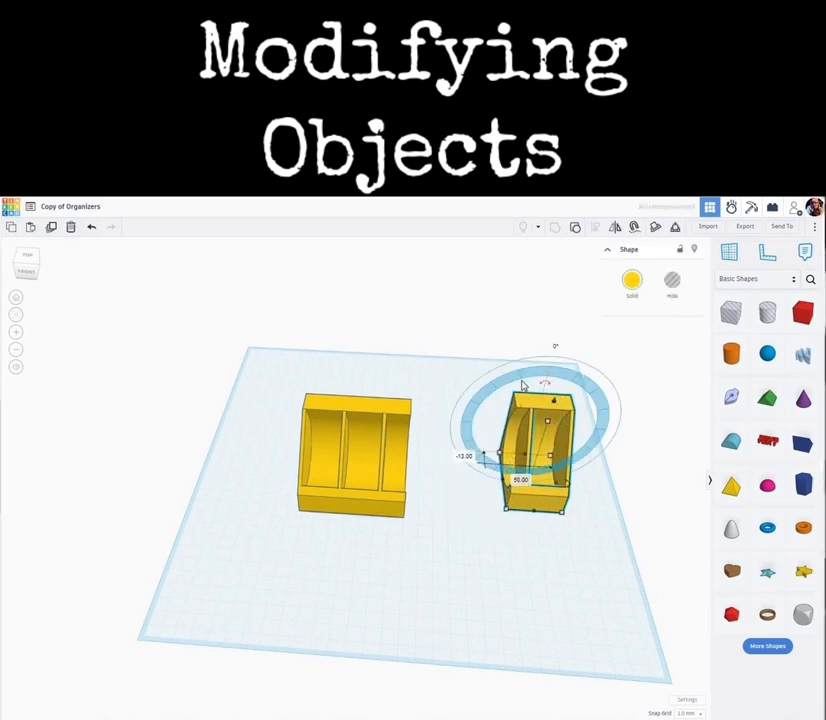
pyautogui.moveTo(489, 400); pyautogui.dragTo(475, 505)
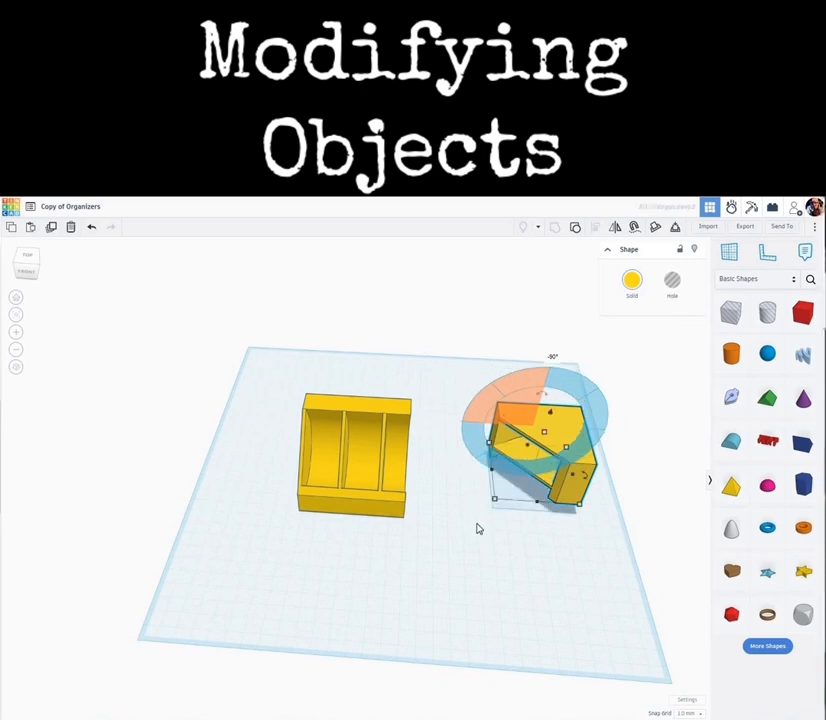
pyautogui.press('d')
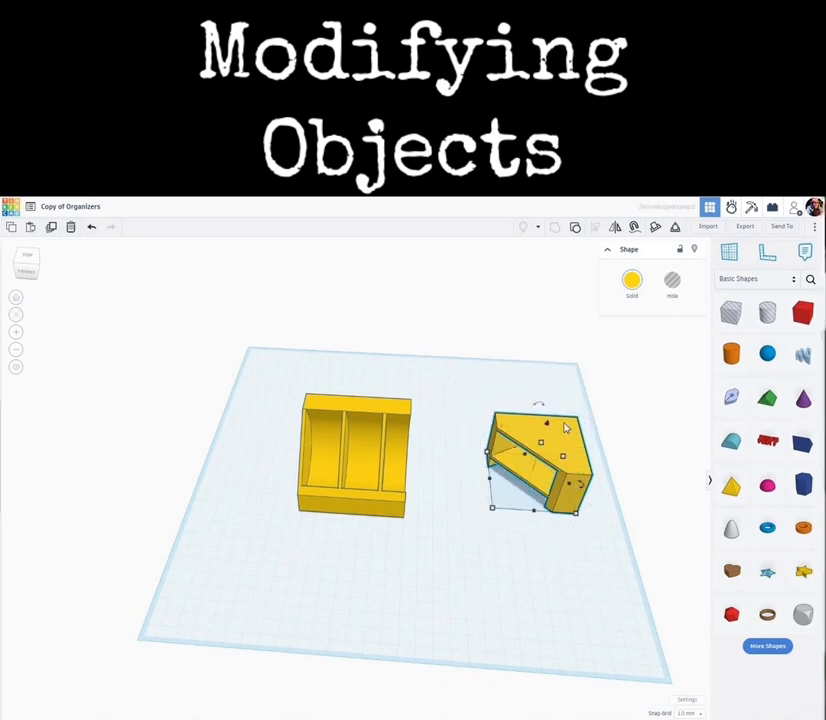
# - Export the design as SVG, replacing Copy of Organizers.svg in the STL's folder
pyautogui.moveTo(530, 524); pyautogui.dragTo(549, 580, button='right')
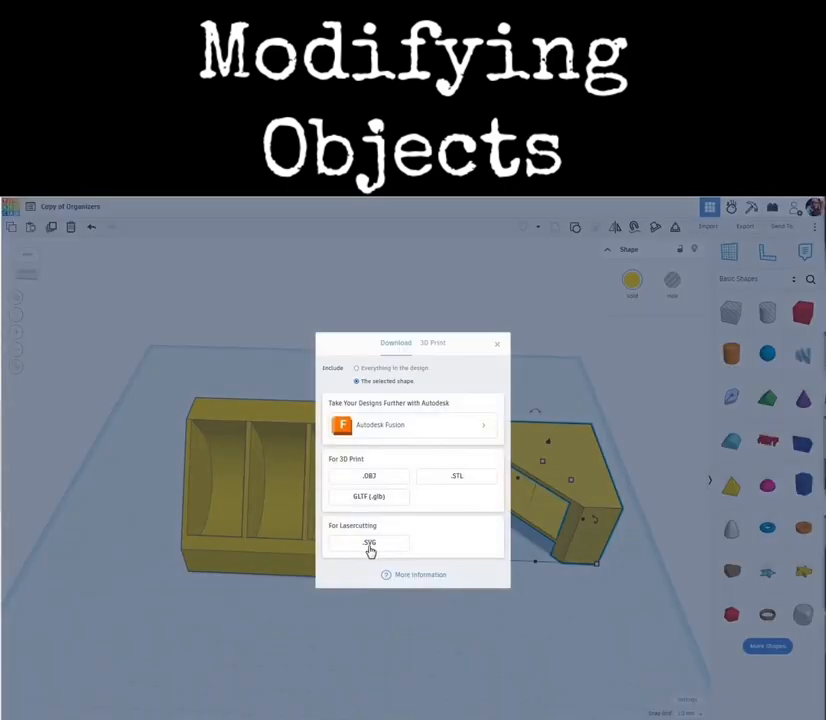
pyautogui.click(370, 547)
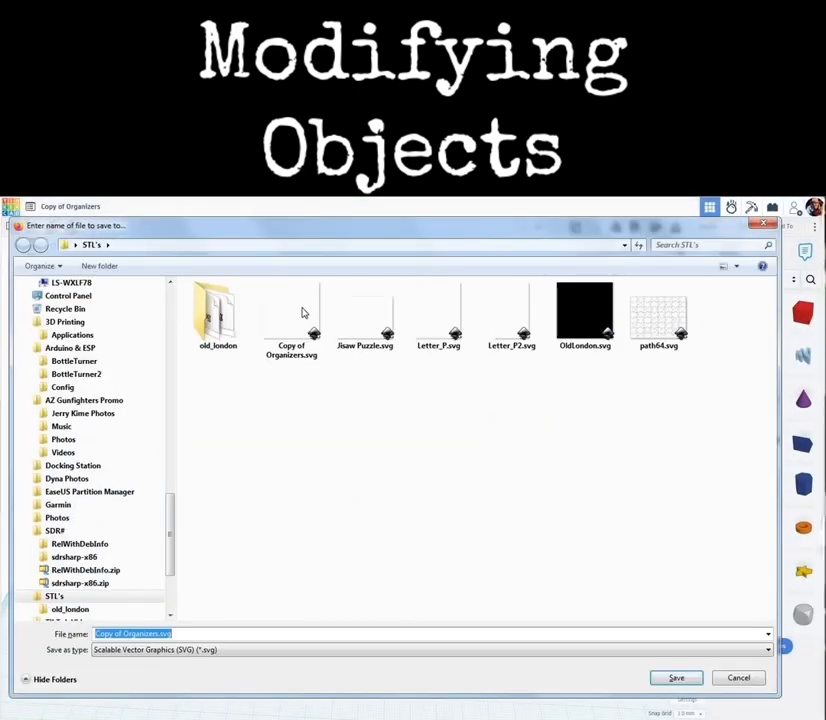
pyautogui.click(283, 316)
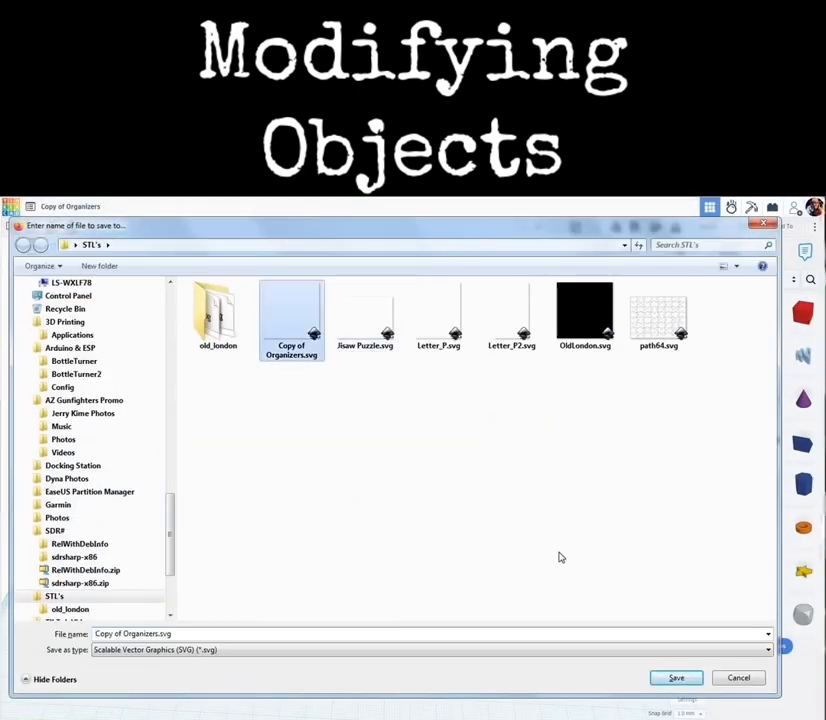
pyautogui.click(678, 679)
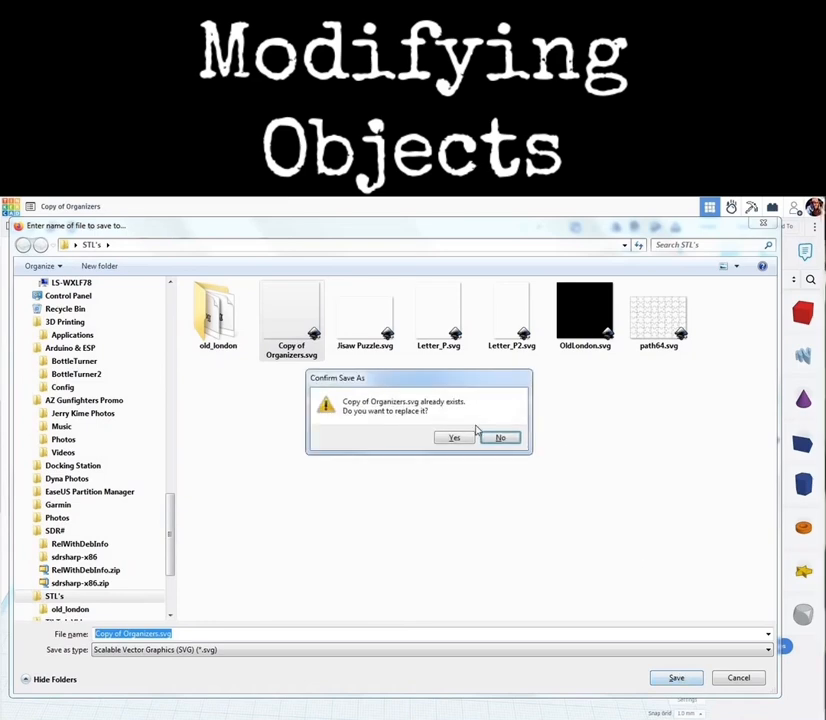
pyautogui.click(455, 439)
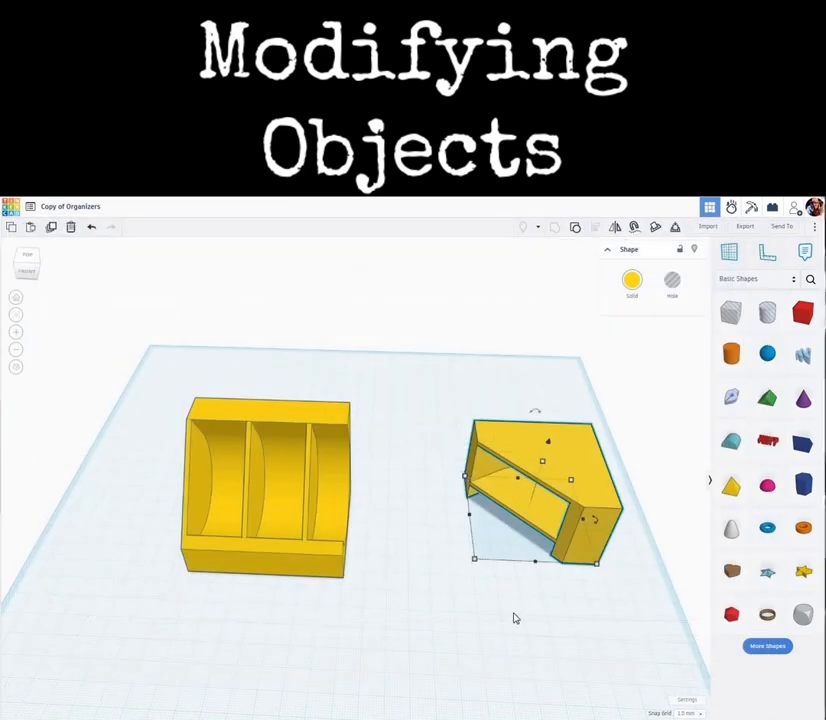
# - Rotate the single-compartment piece back to stand upright
pyautogui.click(511, 460)
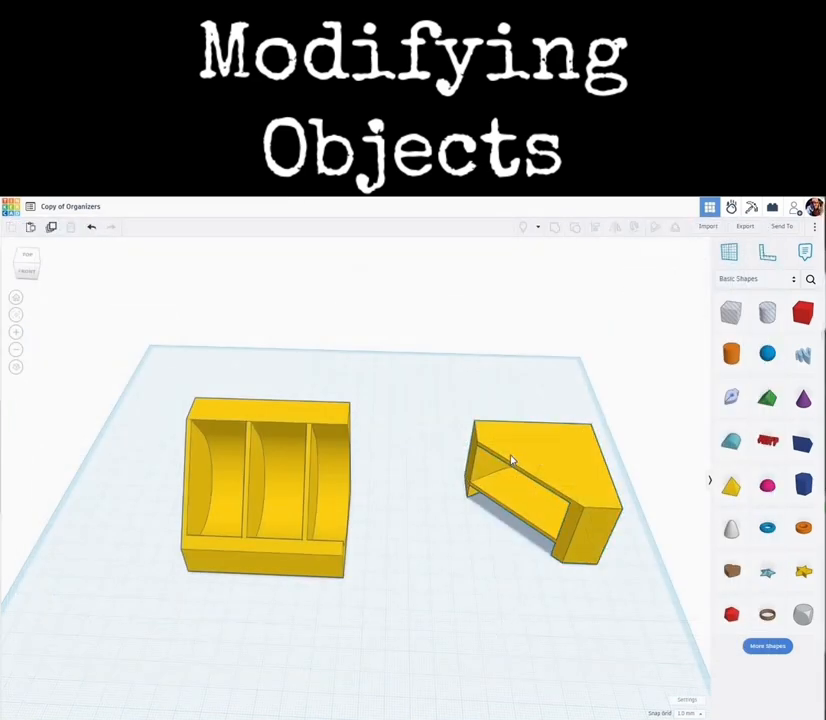
pyautogui.click(528, 427)
pyautogui.moveTo(571, 407); pyautogui.dragTo(612, 455)
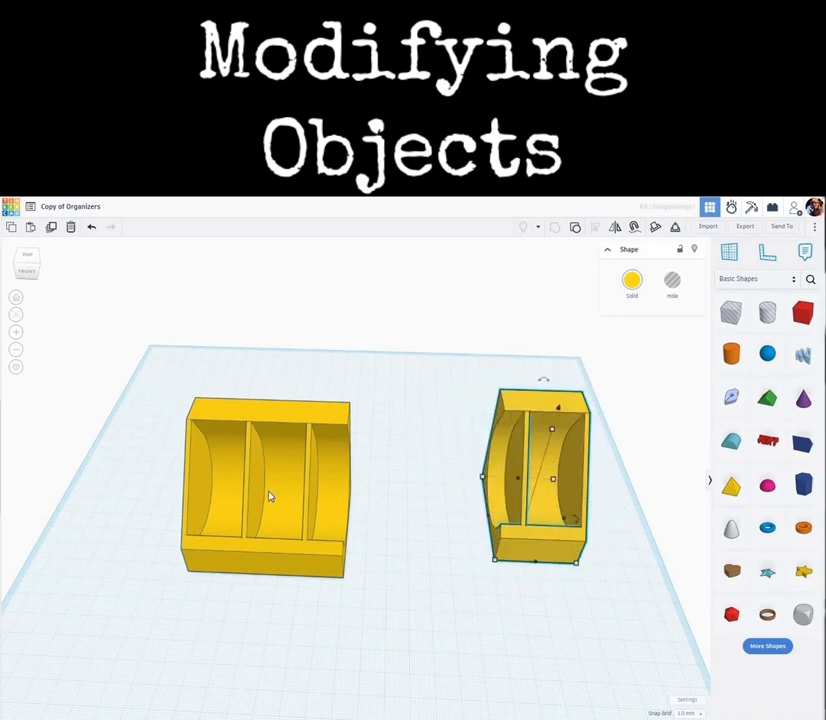
# - Move the three-compartment piece farther left on the workplane
pyautogui.click(280, 517)
pyautogui.moveTo(245, 402); pyautogui.dragTo(173, 382)
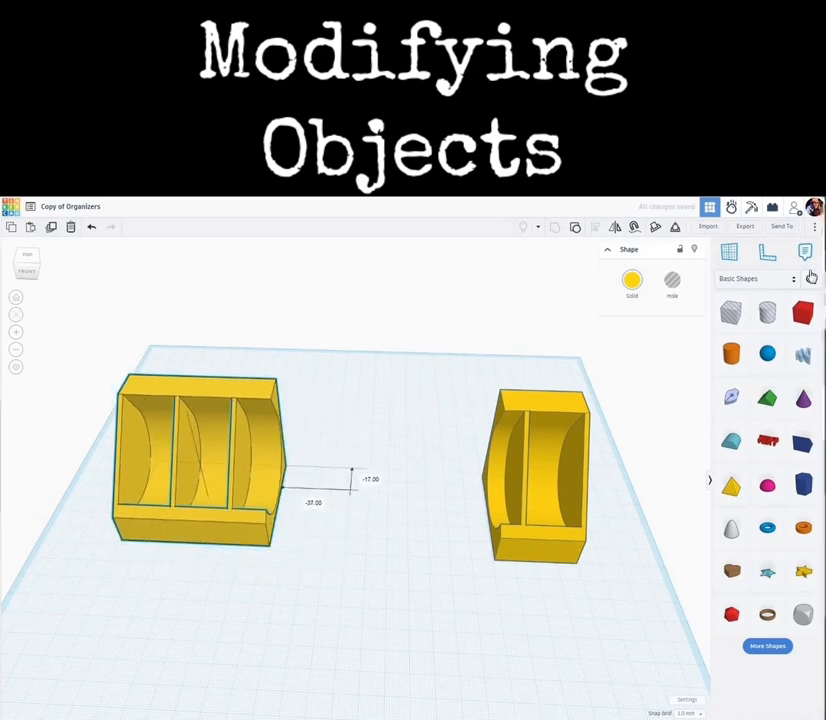
# - Import Copy of Organizers.svg from the STL's folder into the design
pyautogui.click(709, 228)
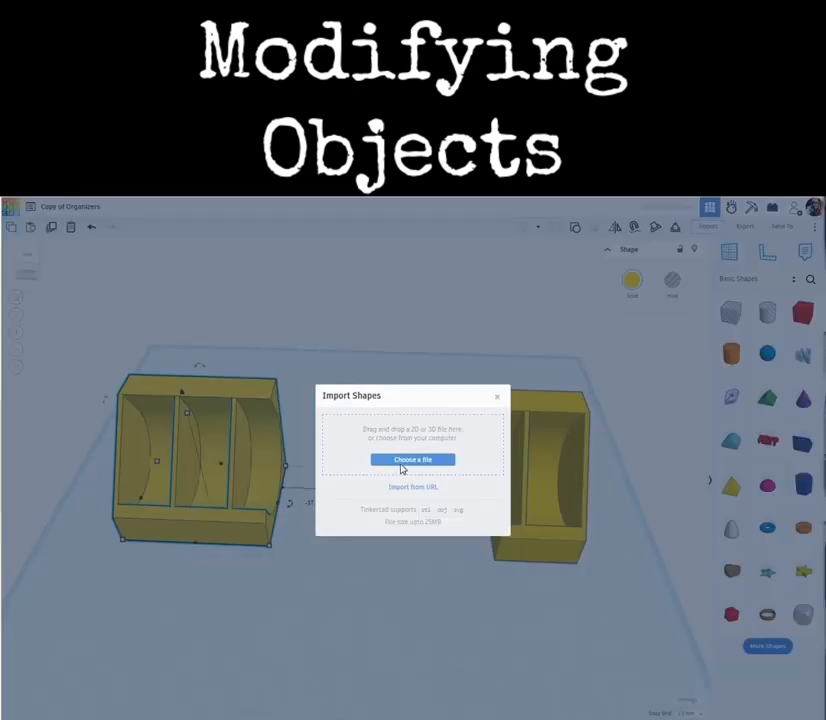
pyautogui.click(402, 462)
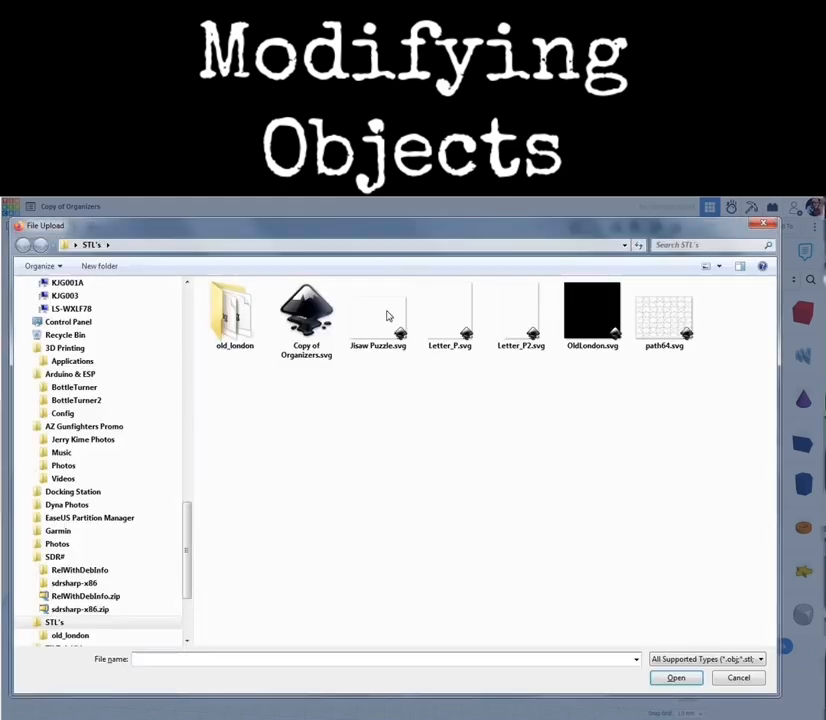
pyautogui.click(298, 316)
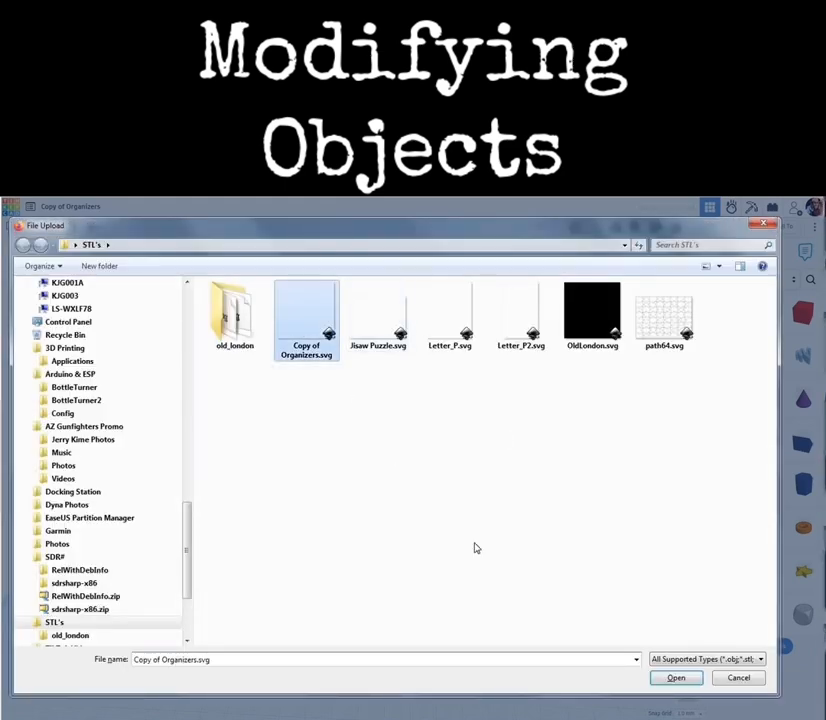
pyautogui.click(686, 682)
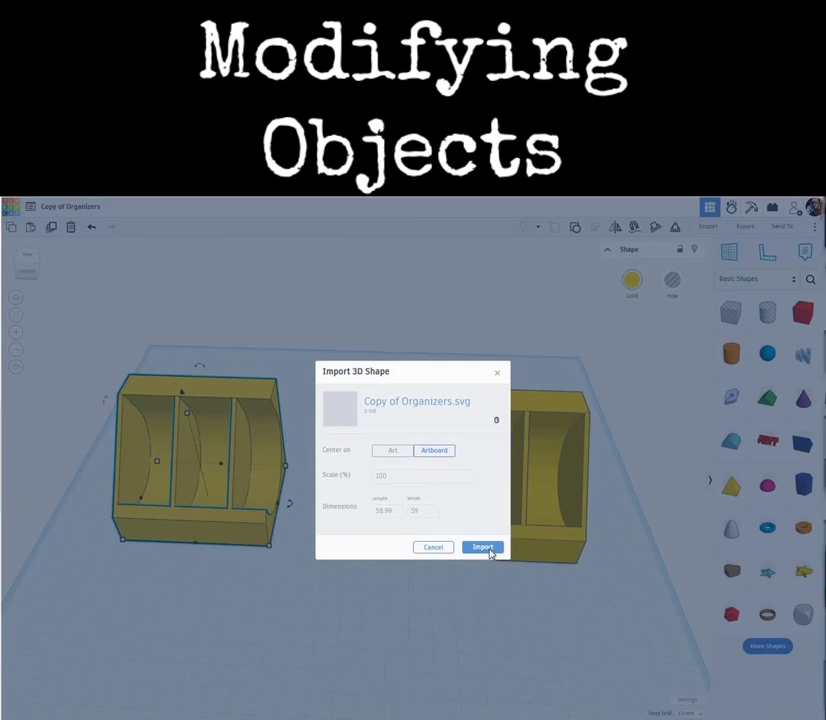
pyautogui.click(482, 547)
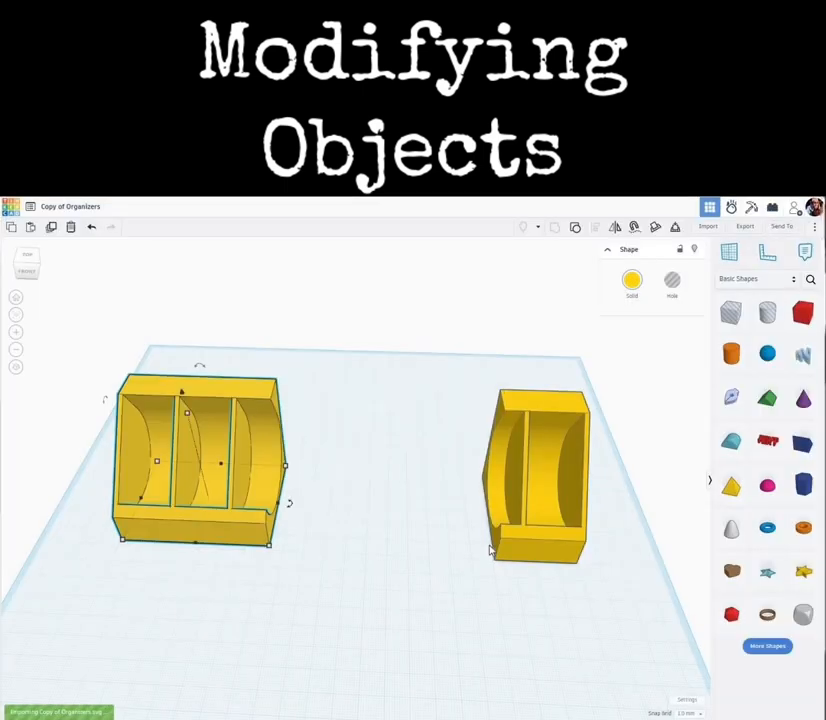
# - Change the imported piece's solid color to yellow
pyautogui.click(314, 475)
pyautogui.click(633, 284)
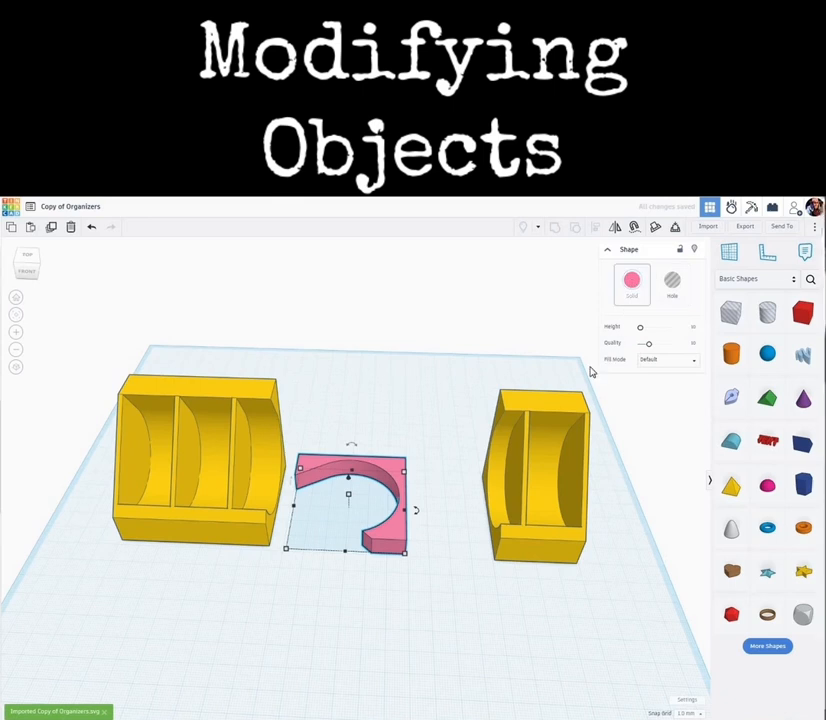
pyautogui.click(594, 326)
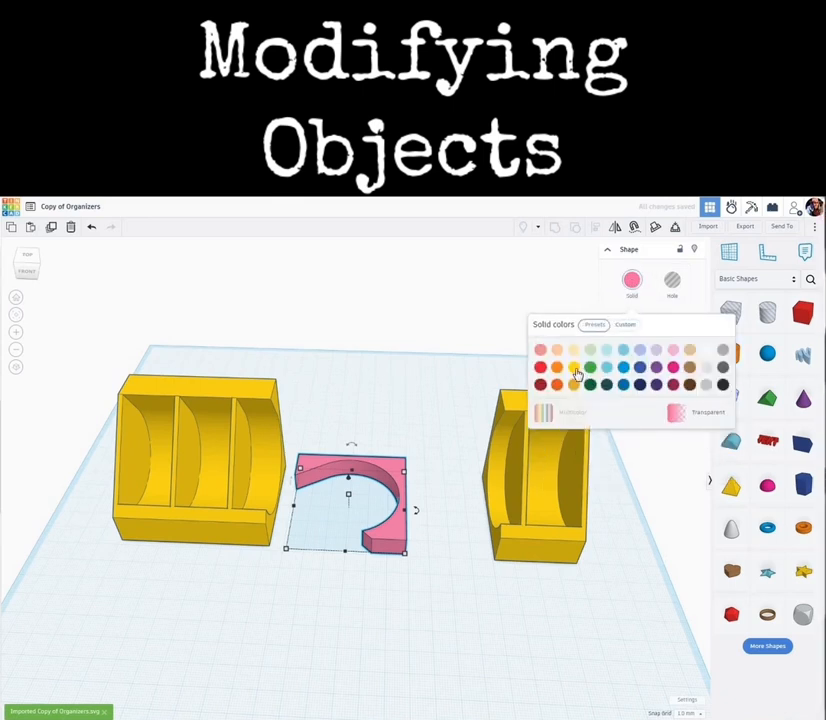
pyautogui.click(574, 368)
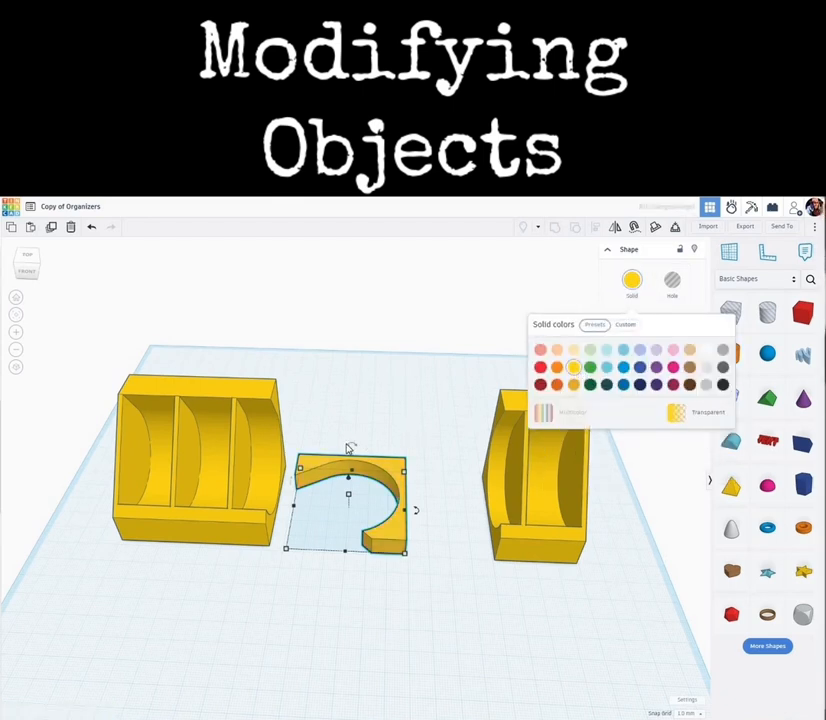
# - Rotate the imported piece 90 degrees to stand upright between the two compartment pieces
pyautogui.moveTo(351, 443); pyautogui.dragTo(441, 514)
pyautogui.moveTo(443, 516); pyautogui.dragTo(433, 563)
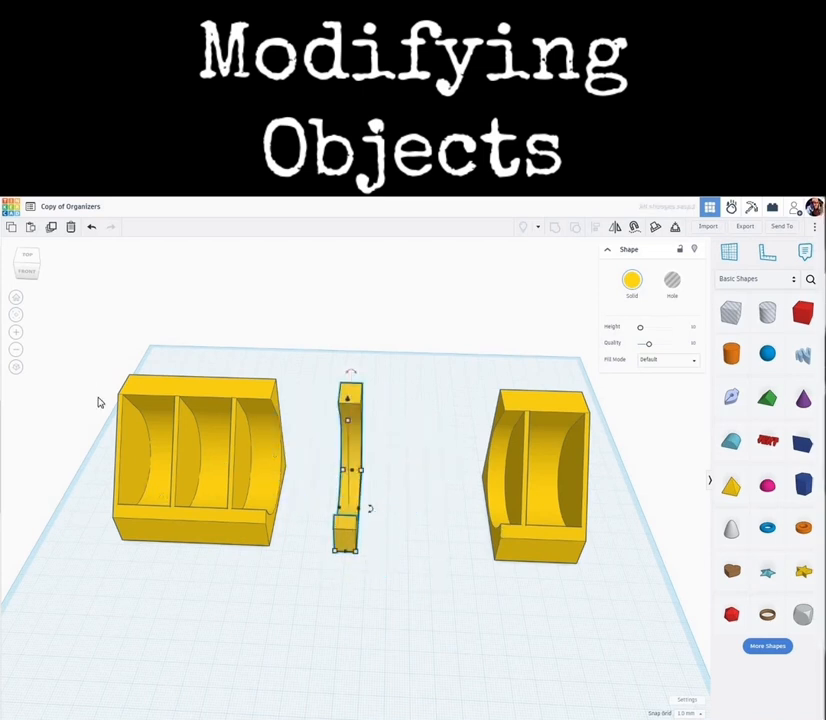
# - Nudge the three-compartment piece six steps to the right
pyautogui.hotkey('ctrl', 'a')
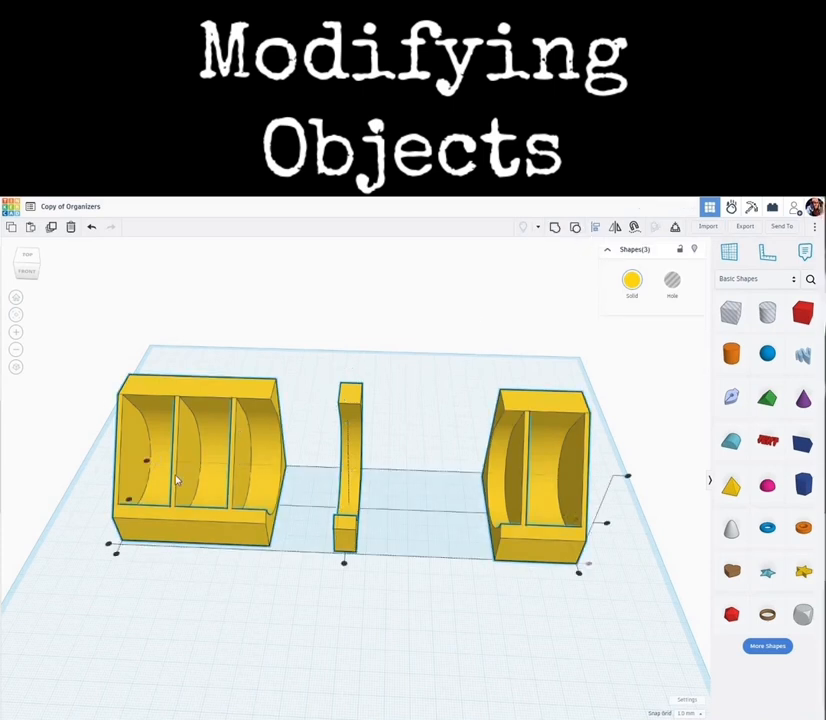
pyautogui.click(208, 529)
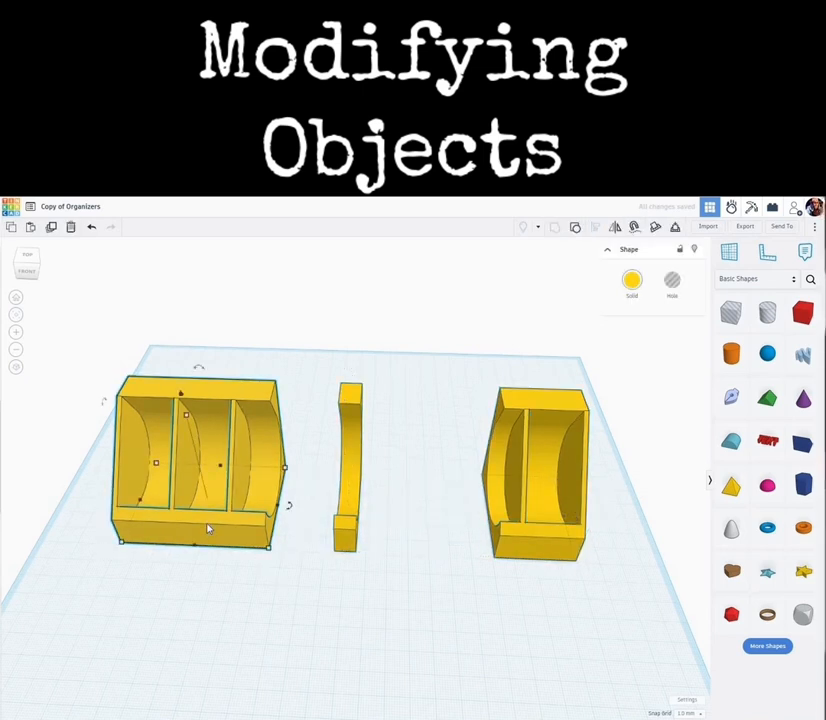
pyautogui.press('Right')
pyautogui.press('Right')
pyautogui.press('Right')
pyautogui.press('Right')
pyautogui.press('Right')
pyautogui.press('Right')
pyautogui.press('Right')
pyautogui.press('Right')
pyautogui.press('Right')
pyautogui.press('Right')
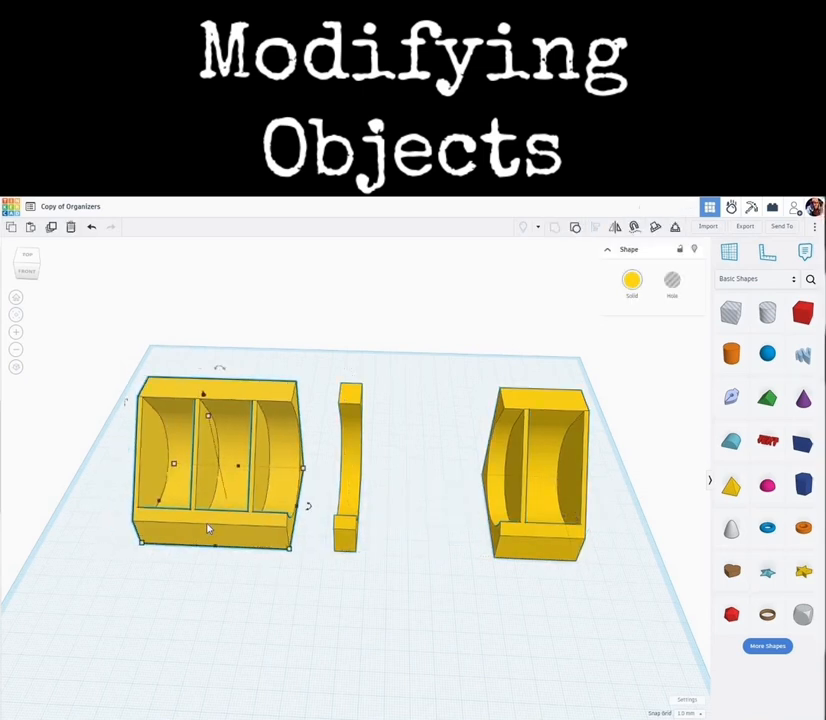
pyautogui.press('Right')
pyautogui.press('Right')
pyautogui.press('Right')
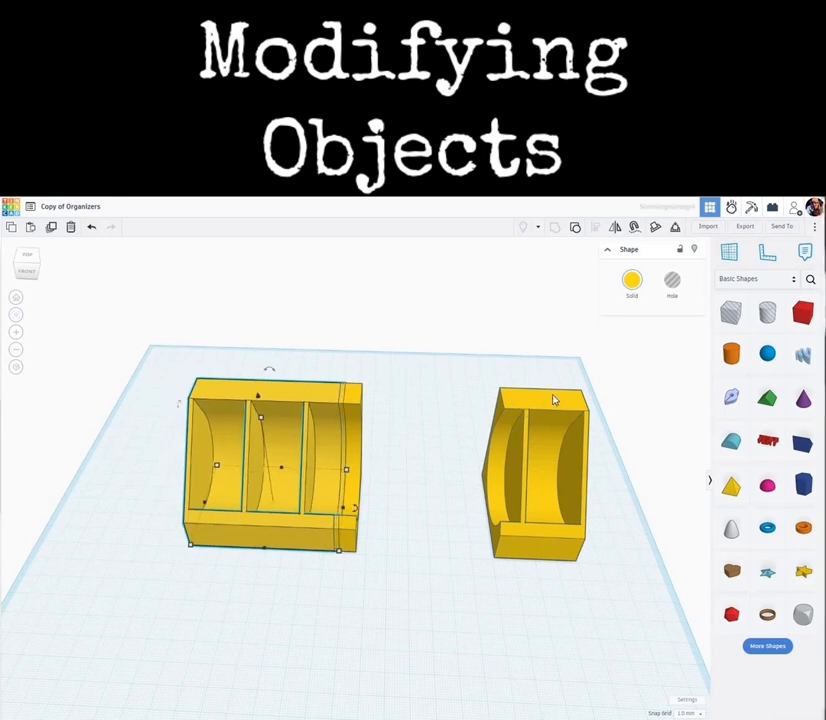
# - Nudge the single-compartment piece four steps to the left
pyautogui.click(554, 400)
pyautogui.press('Left')
pyautogui.press('Left')
pyautogui.press('Left')
pyautogui.press('Left')
pyautogui.press('Left')
pyautogui.press('Left')
pyautogui.press('Left')
pyautogui.press('Left')
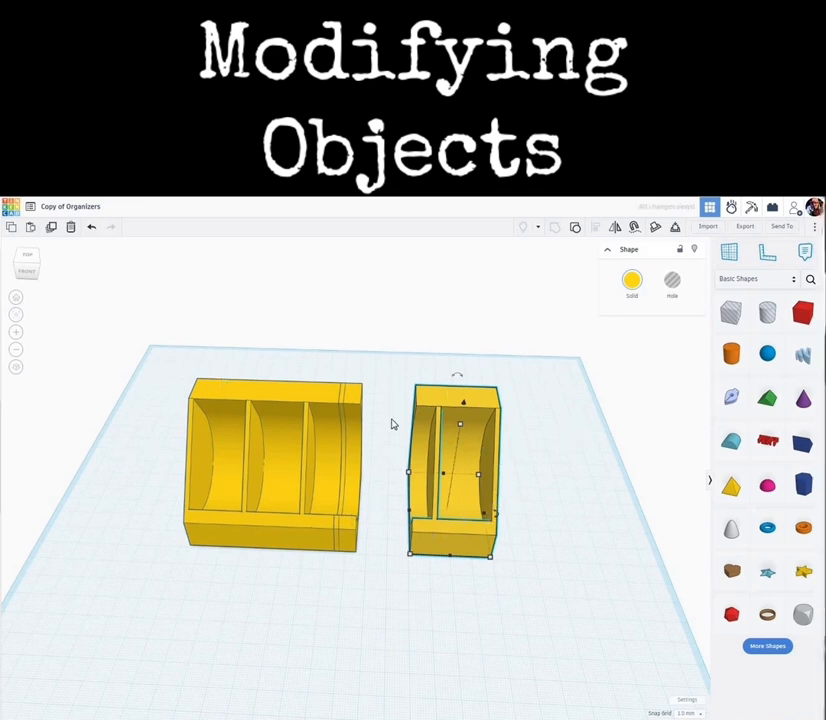
pyautogui.scroll(3, 406, 540)
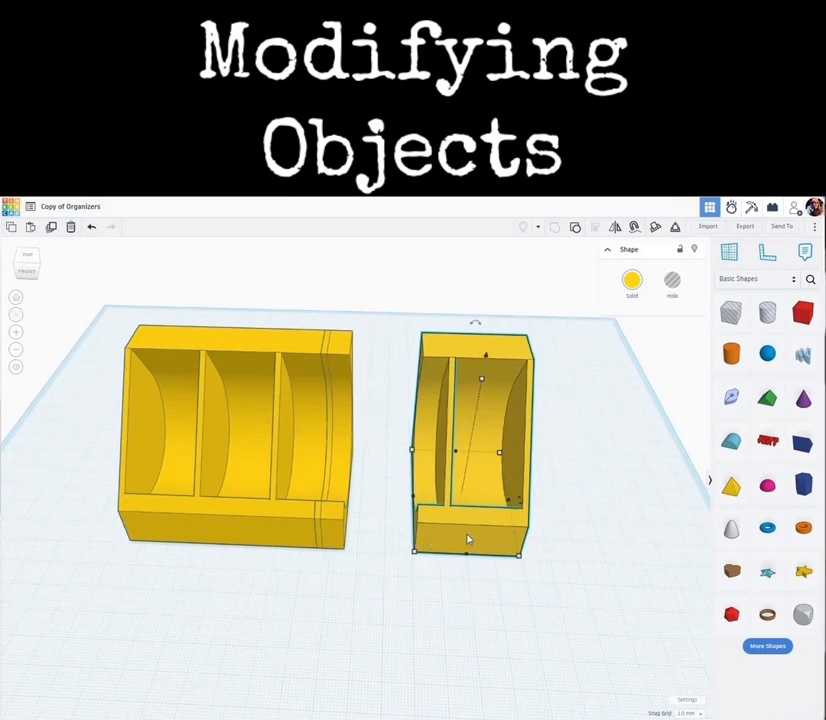
pyautogui.press('Left')
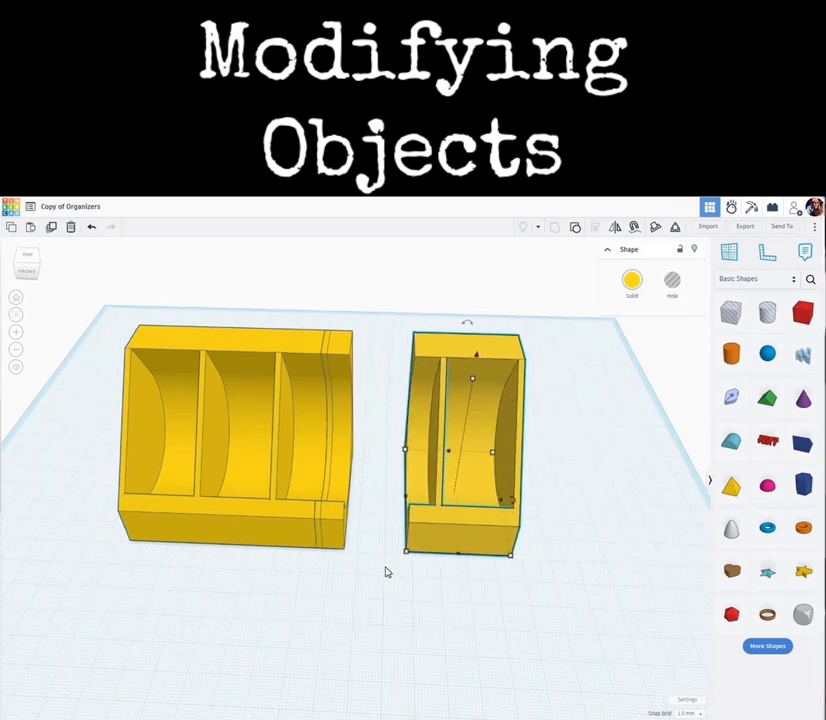
# - Move the imported divider piece about 38 mm right to fill the gap between the compartment pieces
pyautogui.click(360, 412)
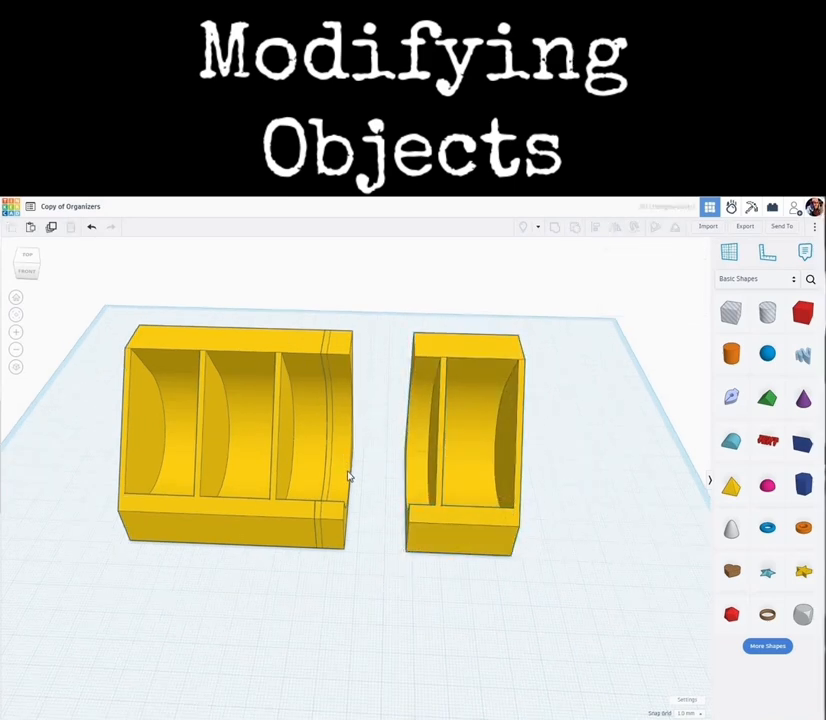
pyautogui.click(349, 478)
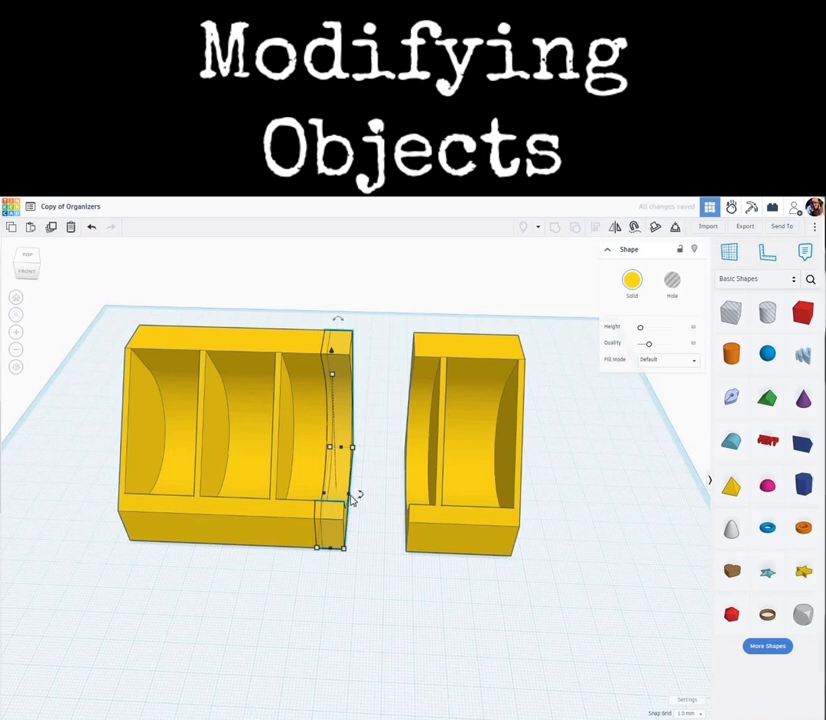
pyautogui.moveTo(353, 502); pyautogui.dragTo(413, 499)
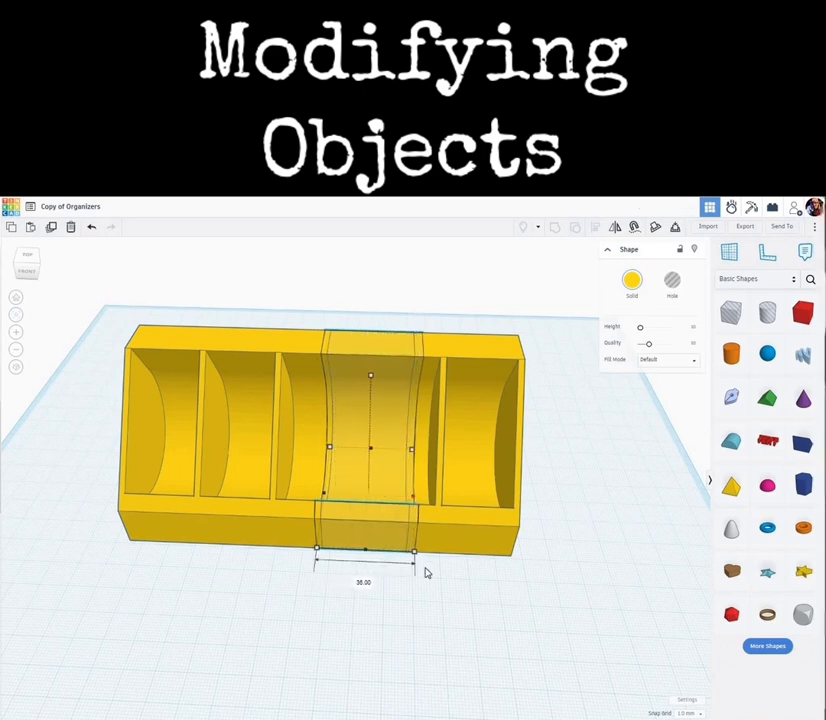
pyautogui.click(512, 592)
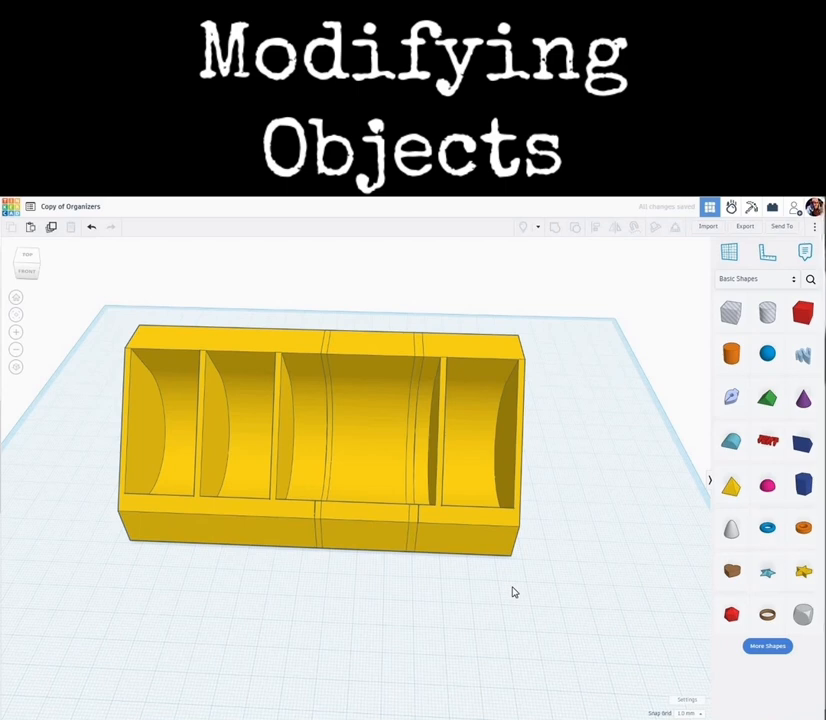
# - Select all pieces and group them into one object
pyautogui.hotkey('ctrl', 'a')
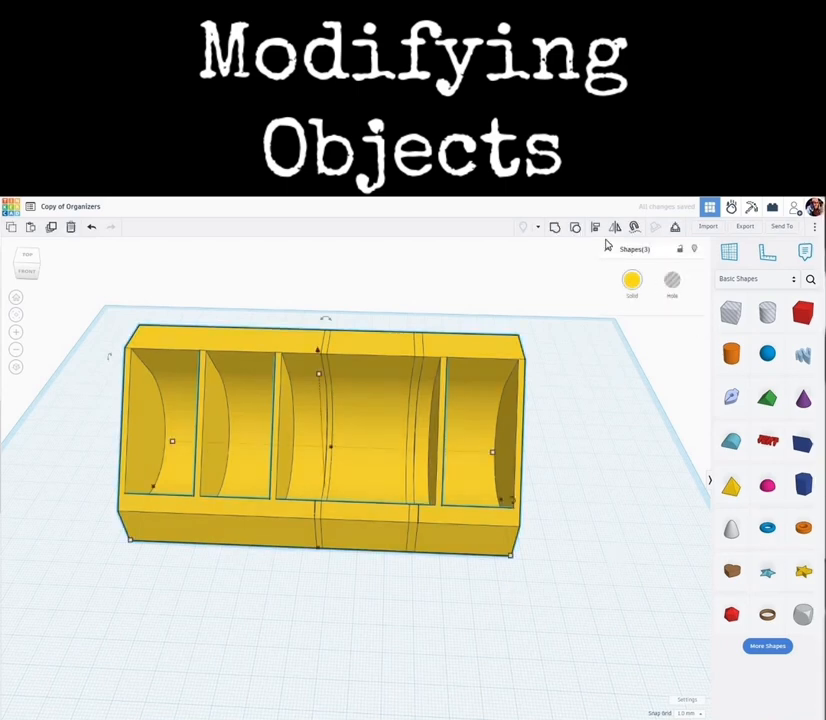
pyautogui.click(556, 232)
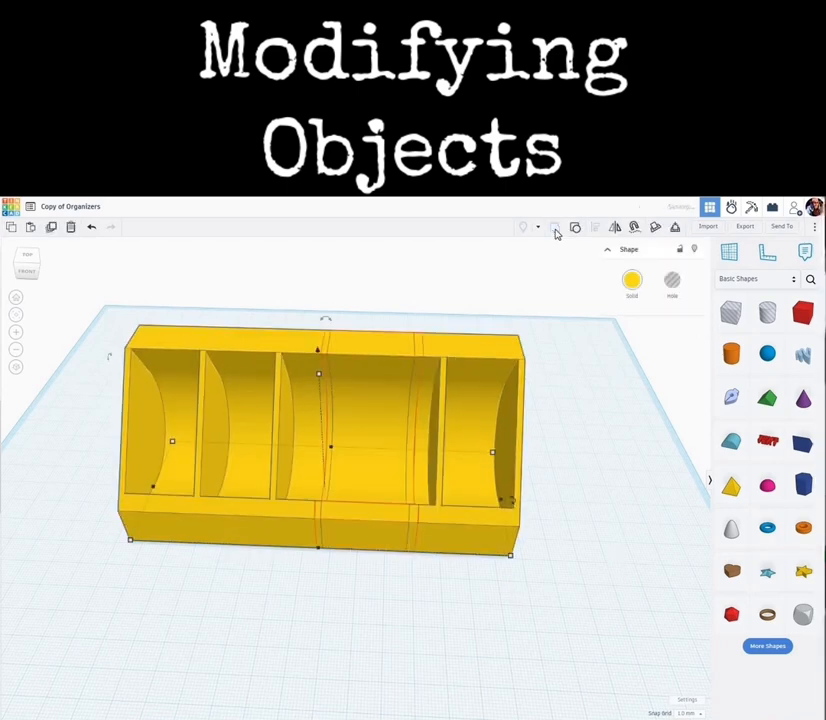
pyautogui.click(410, 600)
# - Inspect the seams between the joined pieces from close-up angles
pyautogui.moveTo(402, 603); pyautogui.dragTo(367, 487, button='right')
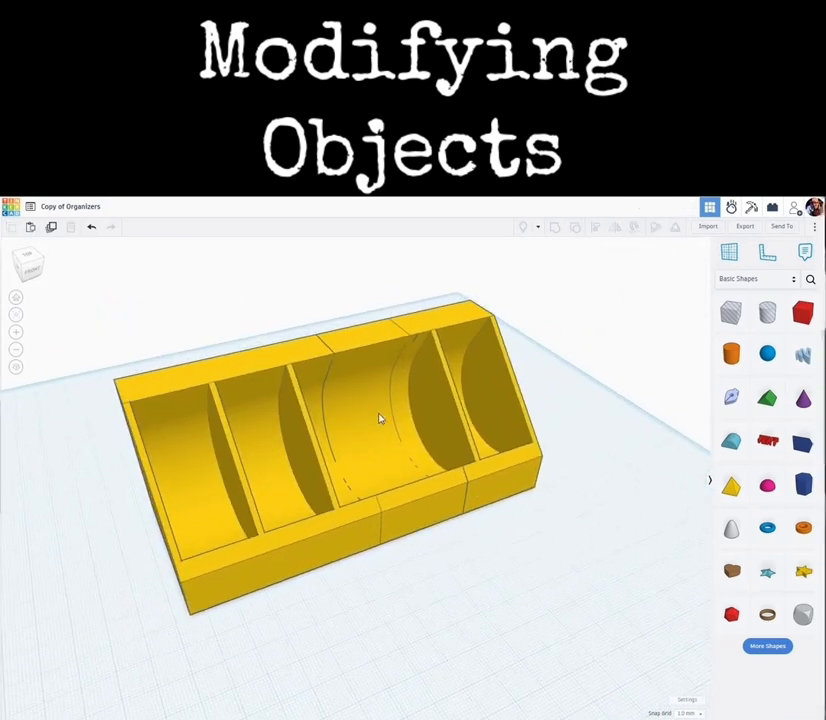
pyautogui.moveTo(480, 543); pyautogui.dragTo(438, 503, button='right')
pyautogui.scroll(5, 440, 503)
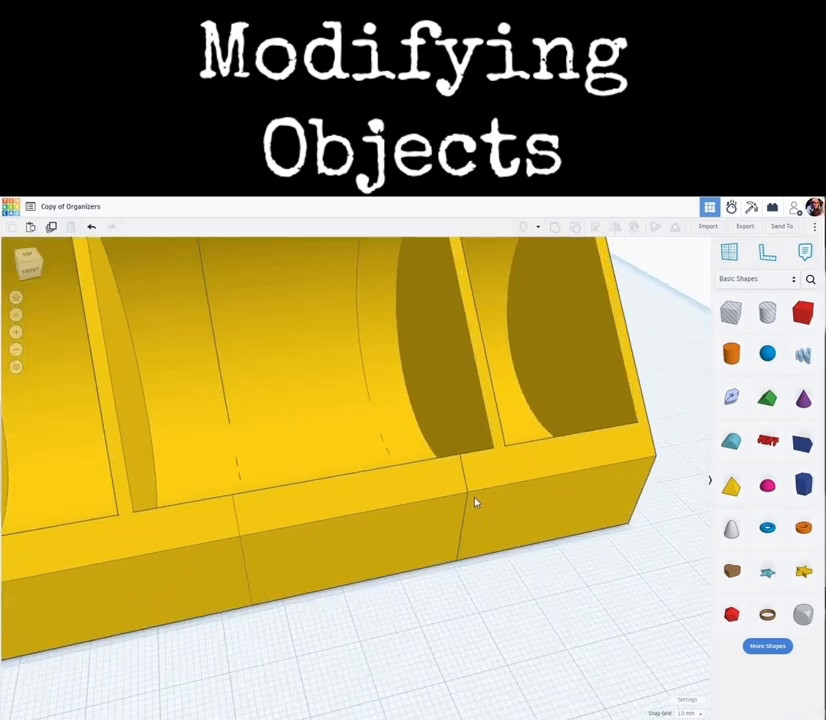
pyautogui.moveTo(472, 485)
pyautogui.mouseDown(button='right')
pyautogui.moveTo(426, 481)
pyautogui.moveTo(465, 468)
pyautogui.mouseUp(button='right')
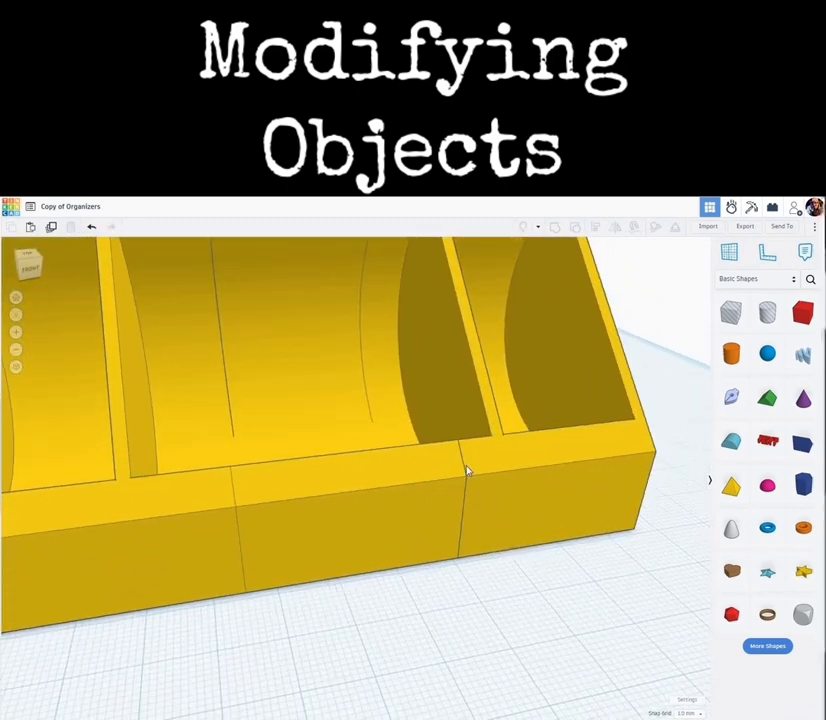
pyautogui.scroll(3, 465, 470)
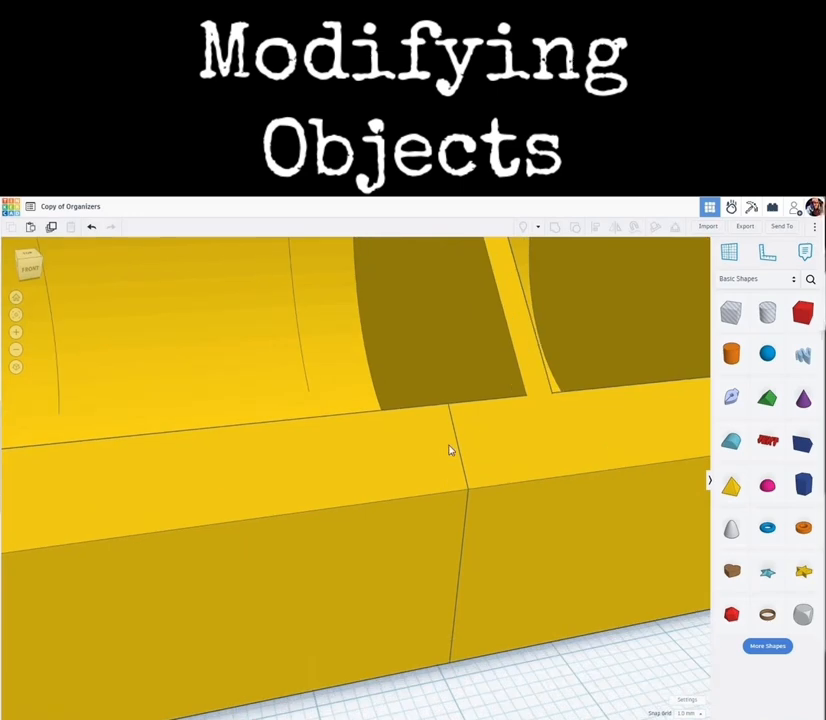
pyautogui.scroll(-5, 449, 455)
pyautogui.moveTo(424, 466); pyautogui.dragTo(425, 470, button='right')
pyautogui.scroll(-5, 430, 396)
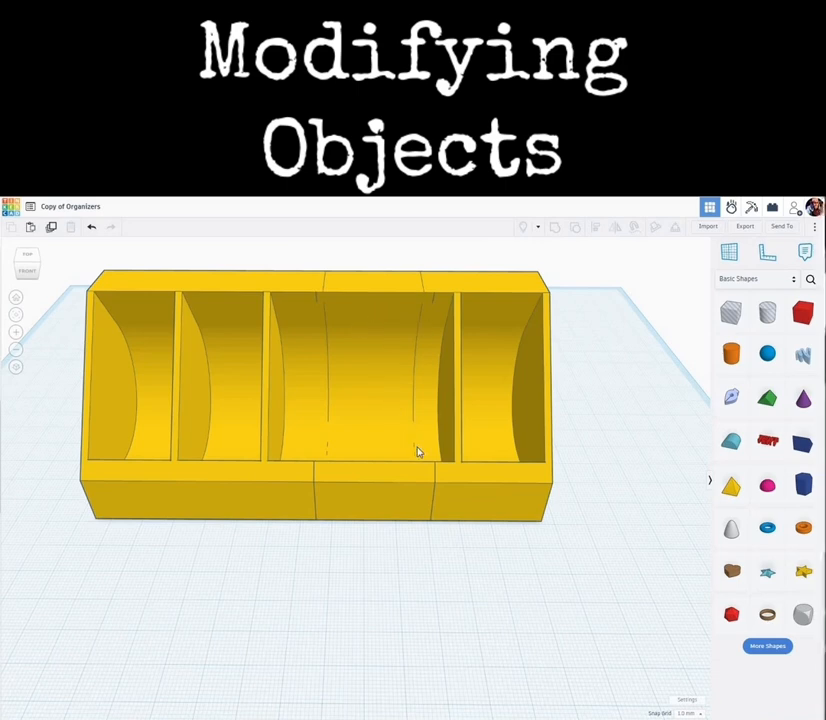
pyautogui.moveTo(384, 510); pyautogui.dragTo(429, 560)
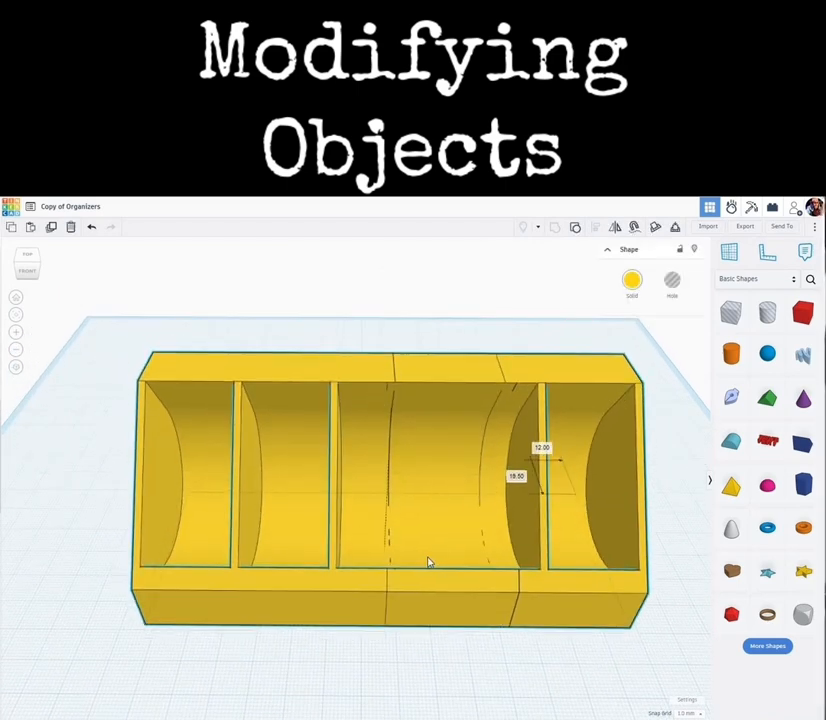
pyautogui.moveTo(472, 566); pyautogui.dragTo(479, 559, button='right')
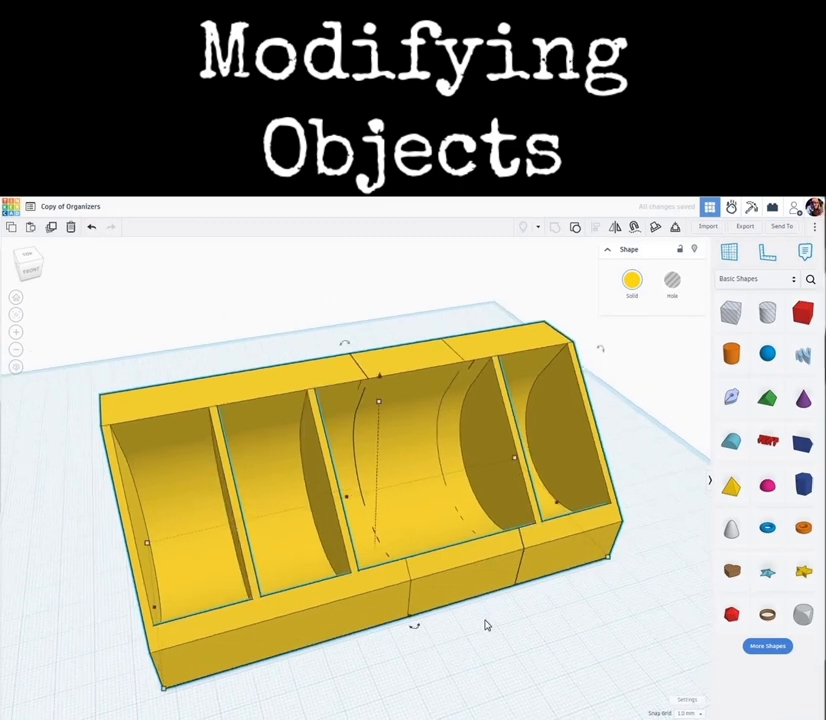
pyautogui.moveTo(484, 638); pyautogui.dragTo(457, 632, button='right')
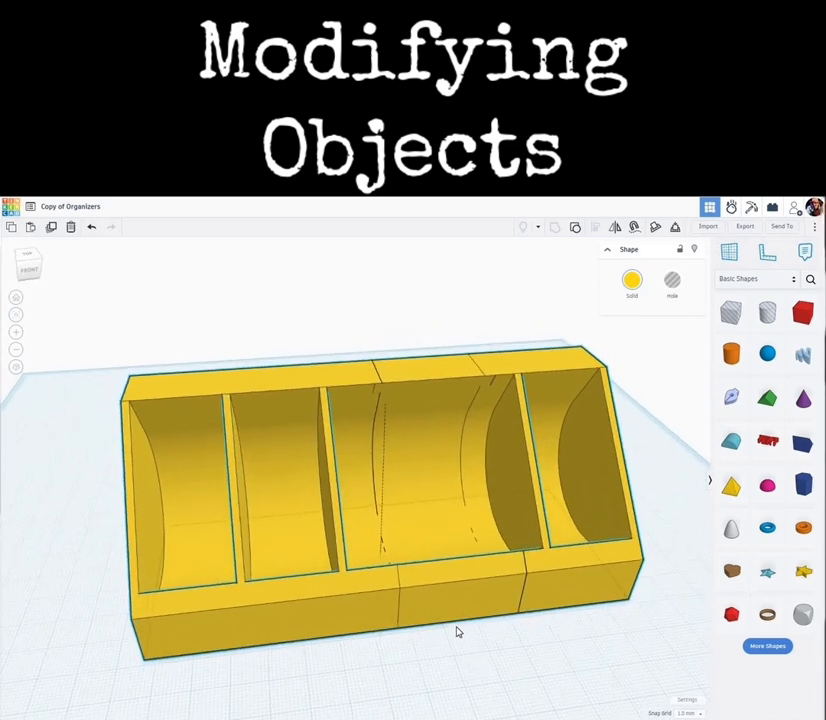
# - Ungroup the joined organizer and pull the divider piece out of the row toward the back
pyautogui.click(444, 404)
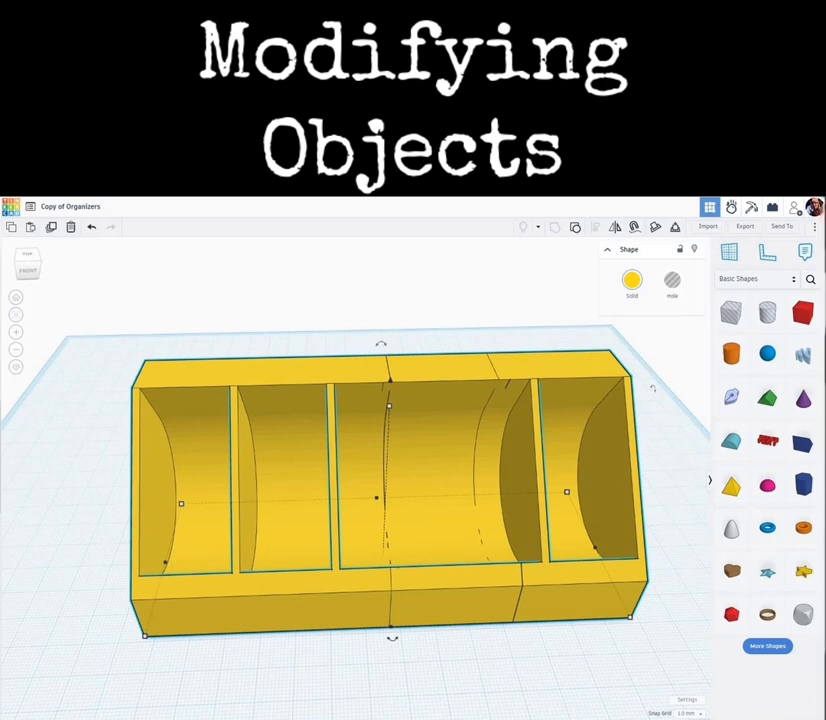
pyautogui.click(578, 234)
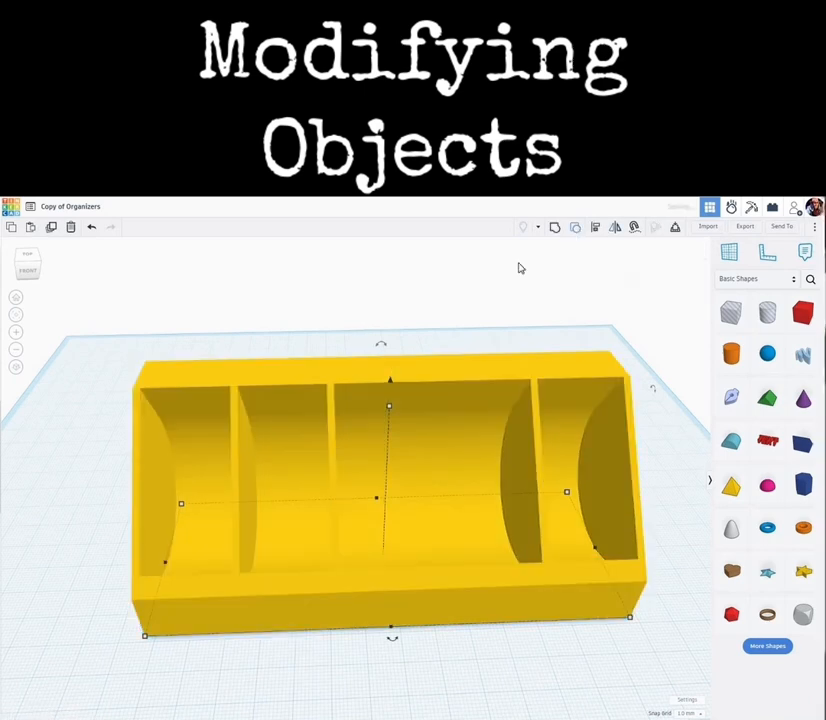
pyautogui.moveTo(459, 374); pyautogui.dragTo(423, 248)
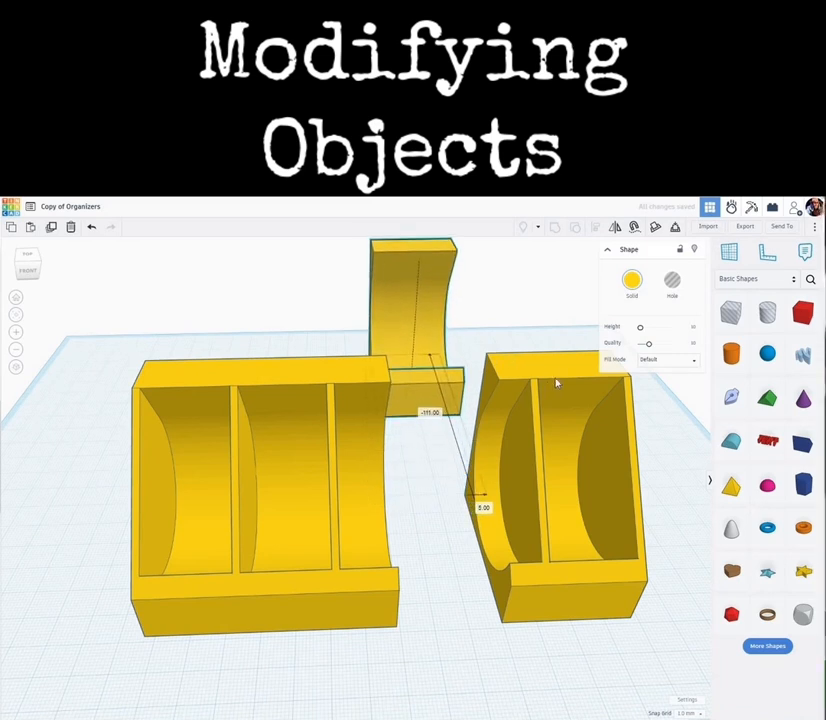
# - Nudge the right compartment piece eight steps left until it meets the left piece
pyautogui.click(567, 372)
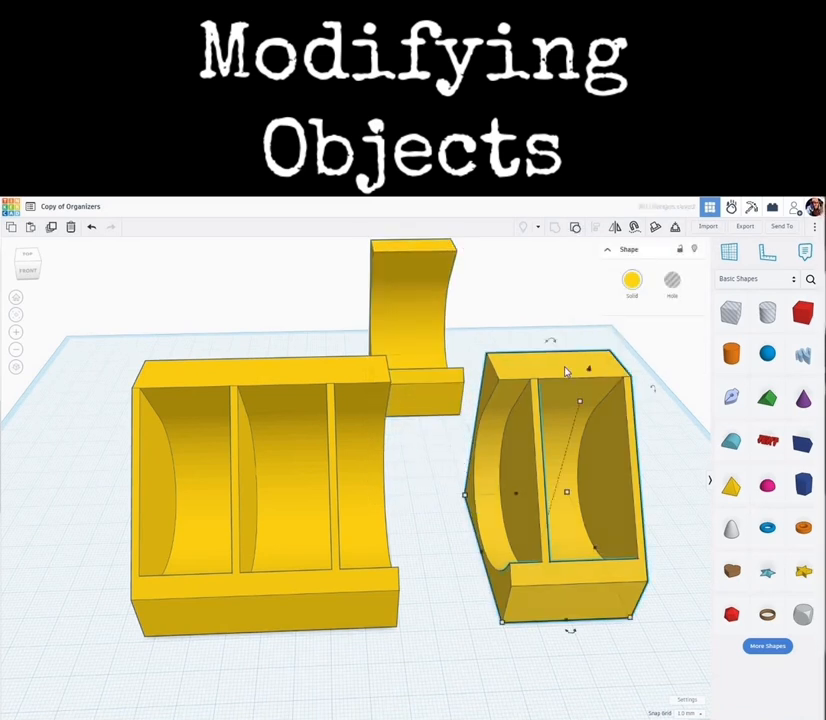
pyautogui.press('Left')
pyautogui.press('Left')
pyautogui.press('Left')
pyautogui.press('Left')
pyautogui.press('Left')
pyautogui.press('Left')
pyautogui.press('Left')
pyautogui.press('Left')
pyautogui.press('Left')
pyautogui.press('Left')
pyautogui.press('Left')
pyautogui.press('Left')
pyautogui.press('Left')
pyautogui.press('Left')
pyautogui.press('Left')
pyautogui.press('Left')
pyautogui.press('Left')
pyautogui.press('Left')
pyautogui.press('Left')
pyautogui.press('Left')
pyautogui.press('Left')
pyautogui.press('Left')
pyautogui.press('Left')
pyautogui.press('Left')
pyautogui.press('Left')
pyautogui.press('Left')
pyautogui.press('Left')
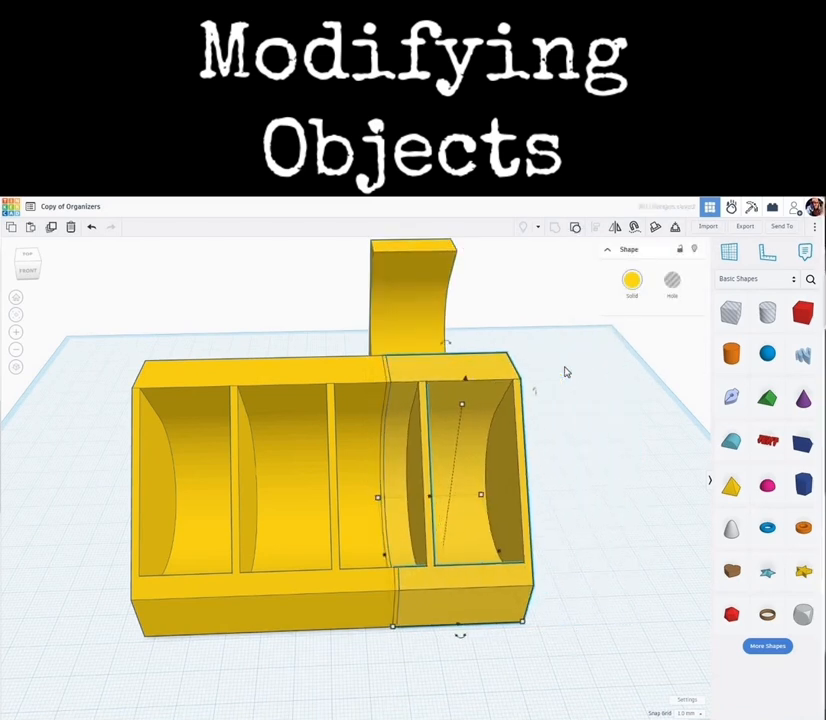
pyautogui.press('Left')
pyautogui.press('Left')
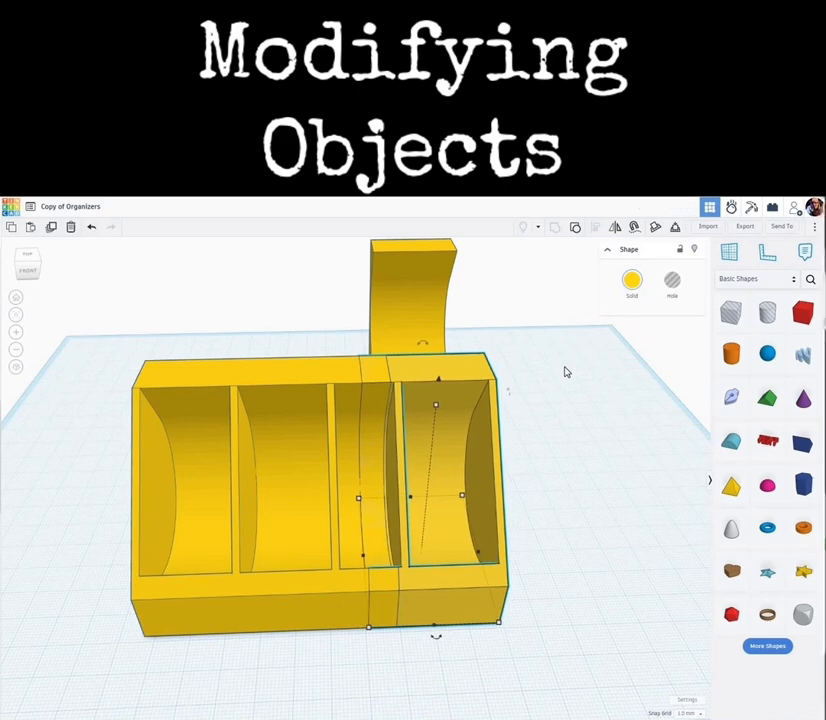
# - Select both compartment pieces and group them into one object
pyautogui.click(575, 514)
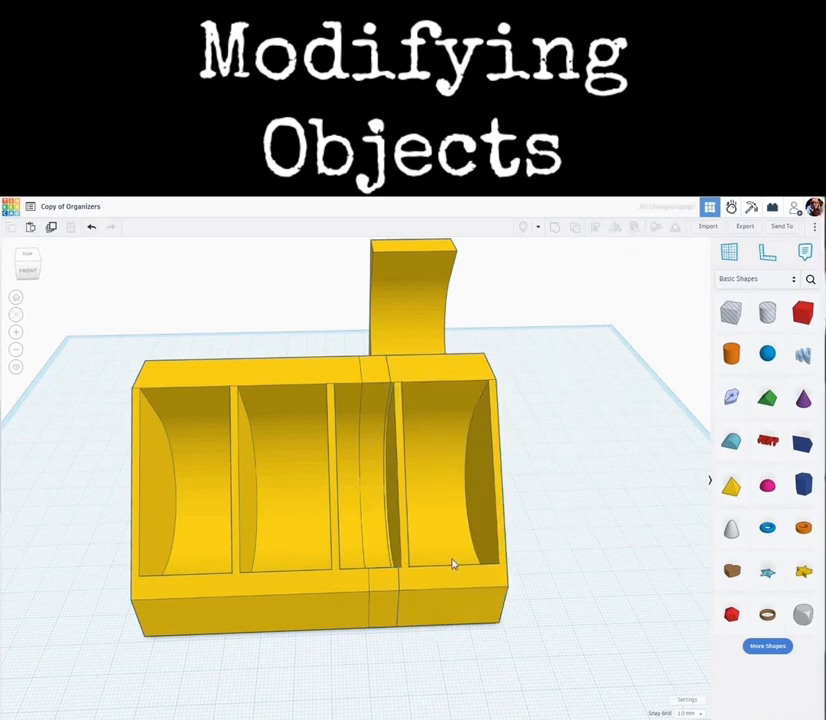
pyautogui.moveTo(570, 525); pyautogui.dragTo(143, 631)
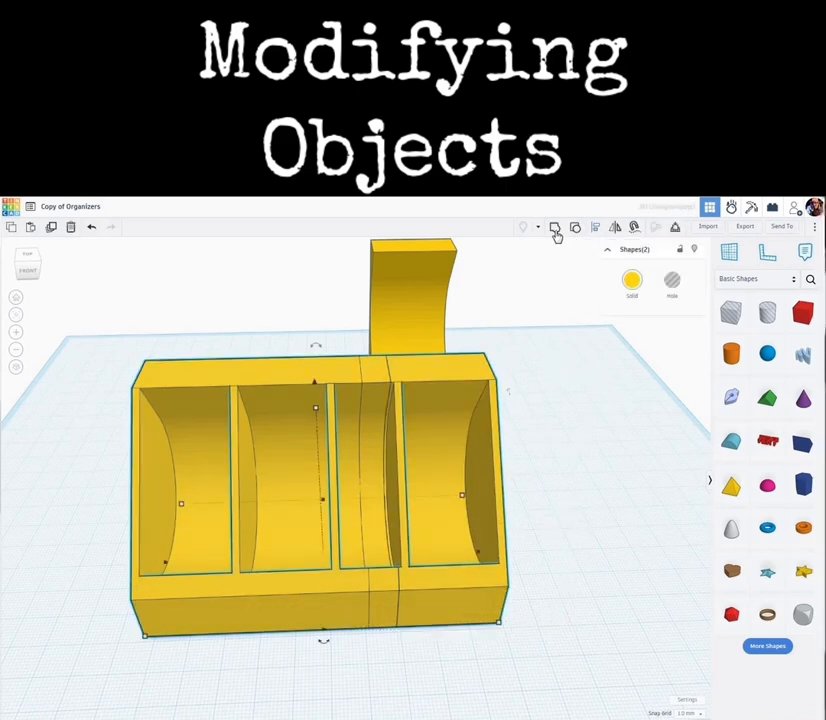
pyautogui.hotkey('ctrl', 'g')
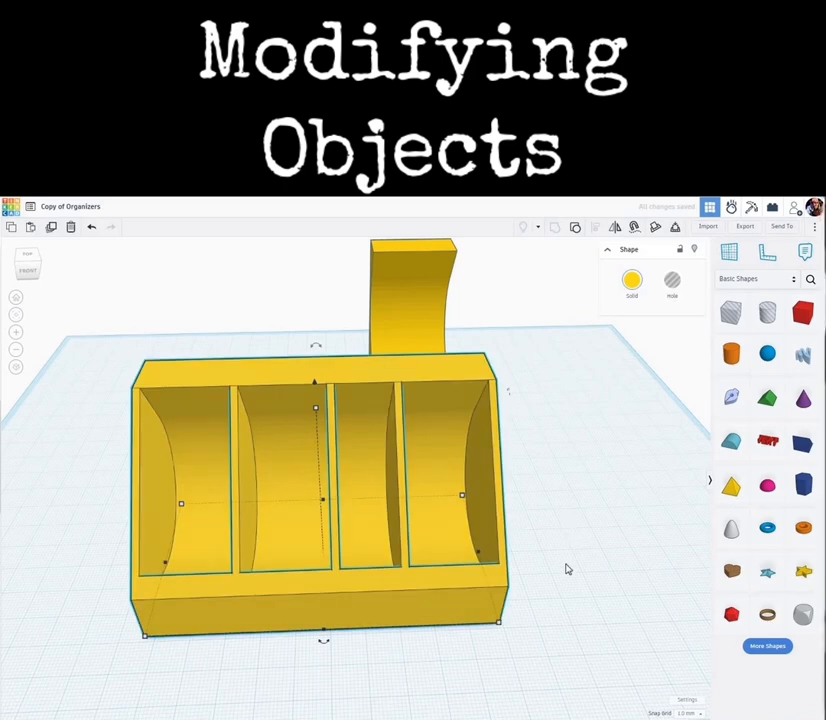
# - Inspect the grouped organizer's compartments and seams from a closer angle
pyautogui.click(556, 589)
pyautogui.moveTo(559, 587)
pyautogui.mouseDown(button='right')
pyautogui.moveTo(483, 630)
pyautogui.moveTo(551, 600)
pyautogui.mouseUp(button='right')
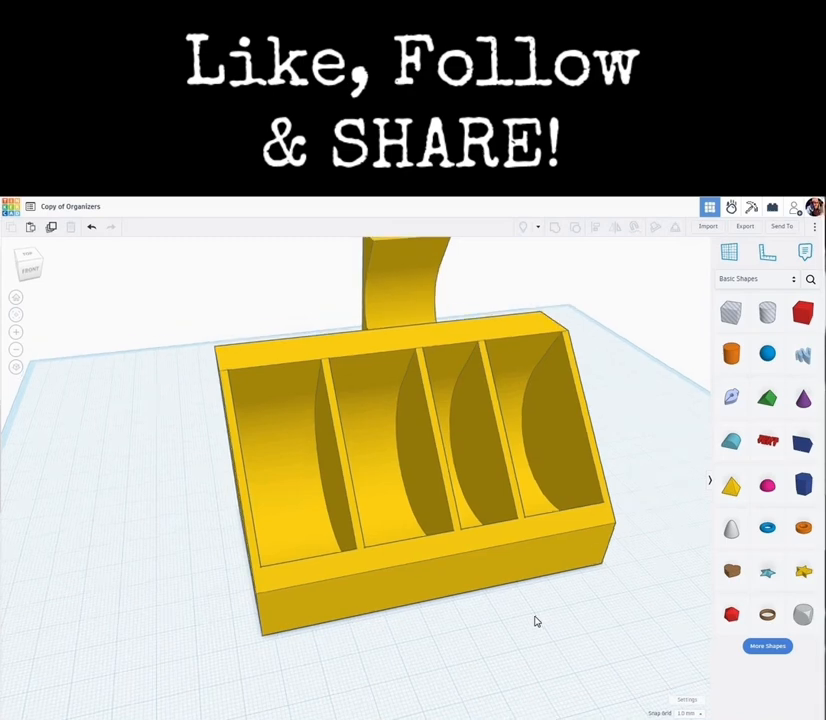
pyautogui.moveTo(537, 621); pyautogui.dragTo(382, 522, button='right')
pyautogui.scroll(3, 413, 492)
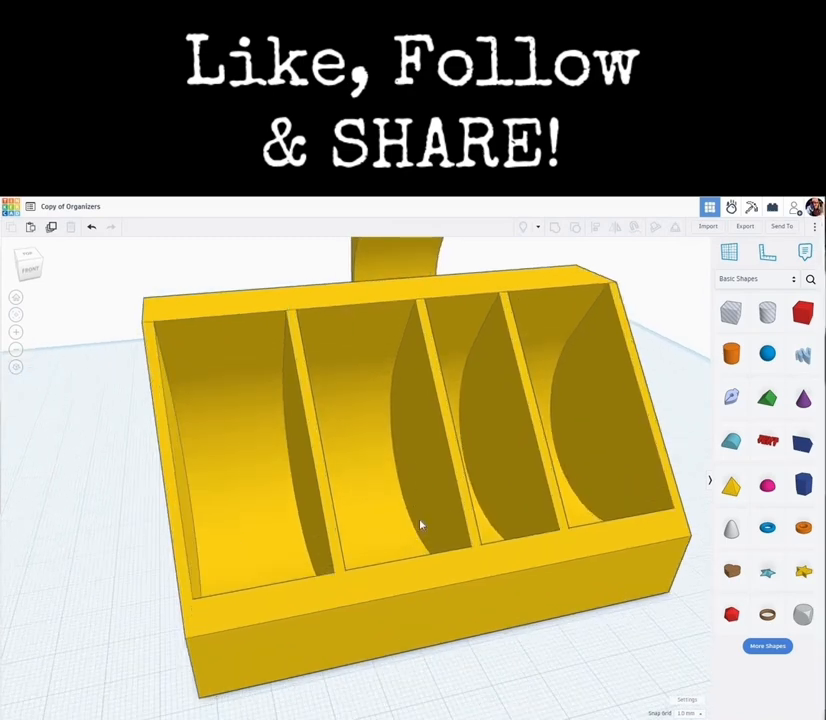
pyautogui.moveTo(478, 530); pyautogui.dragTo(446, 507, button='right')
pyautogui.scroll(2, 445, 506)
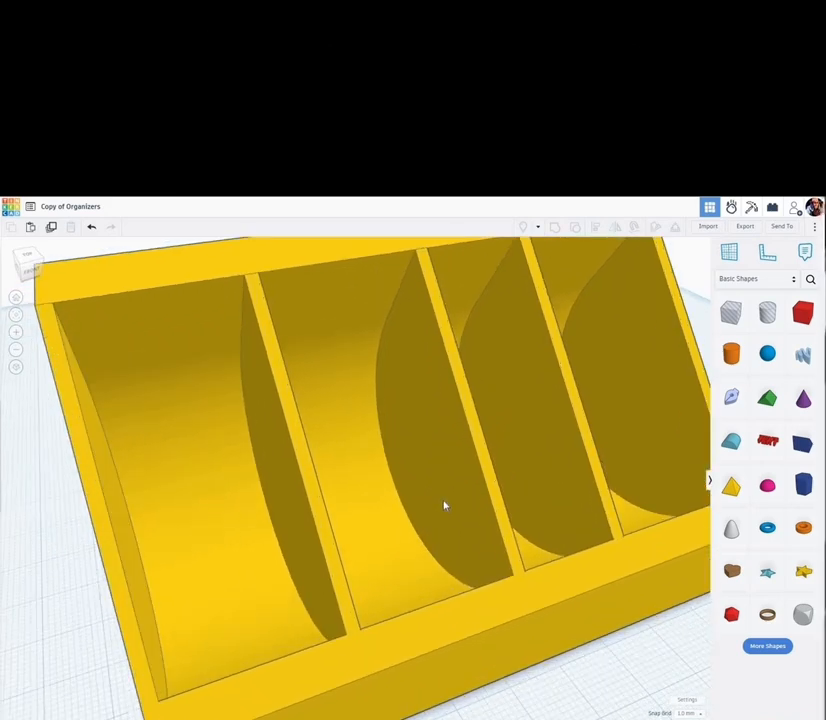